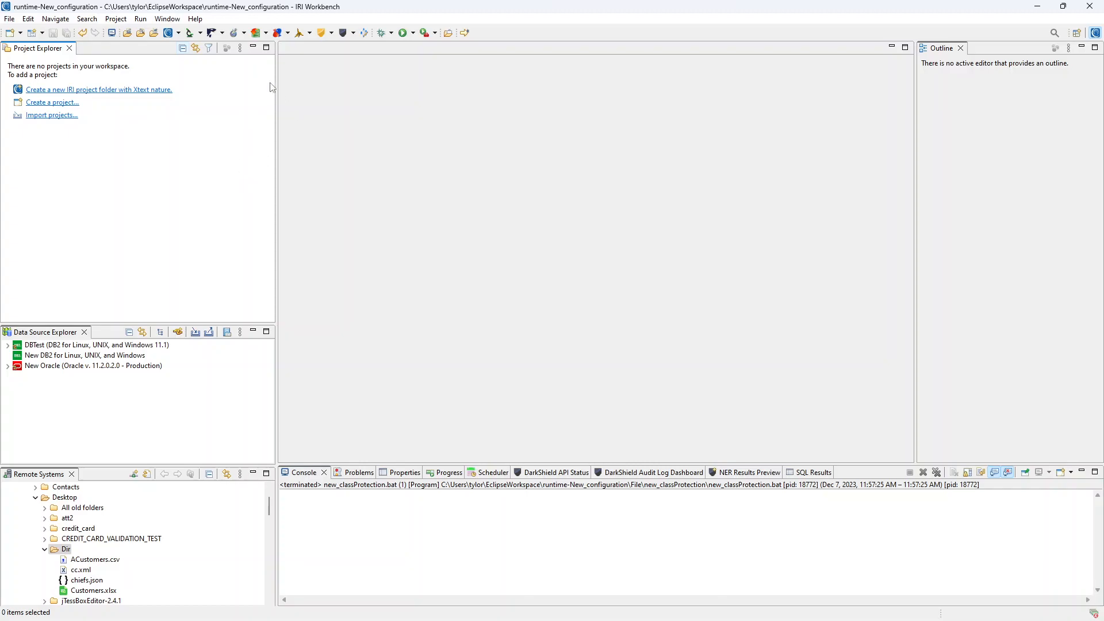
- Create a new IRI project named Tester with its data class library options kept
click(10, 19)
mouse_move(158, 33)
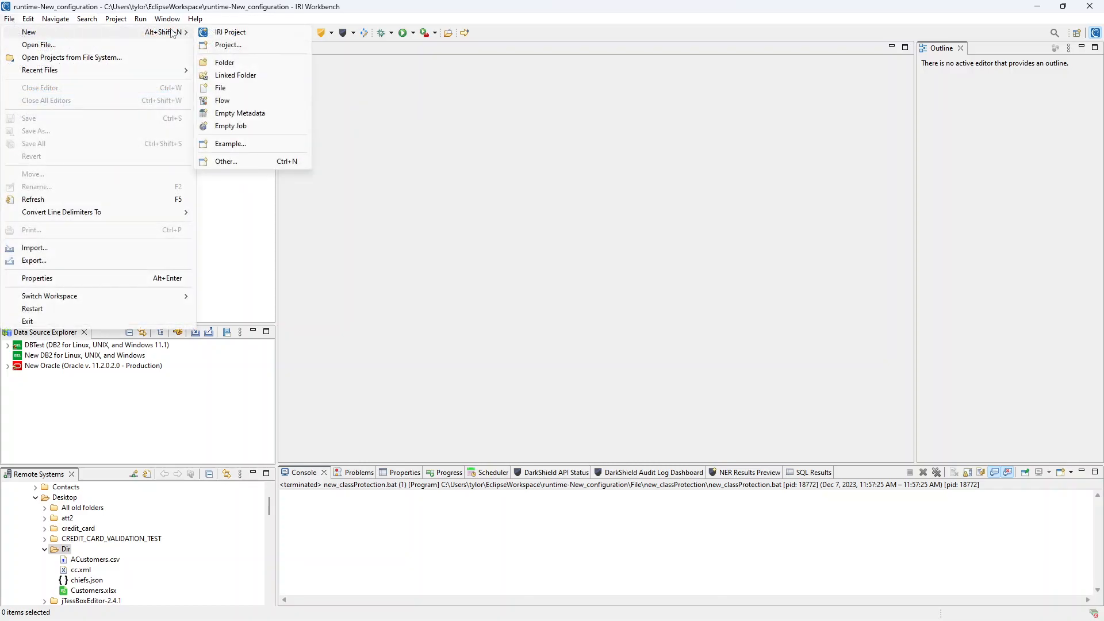
click(257, 234)
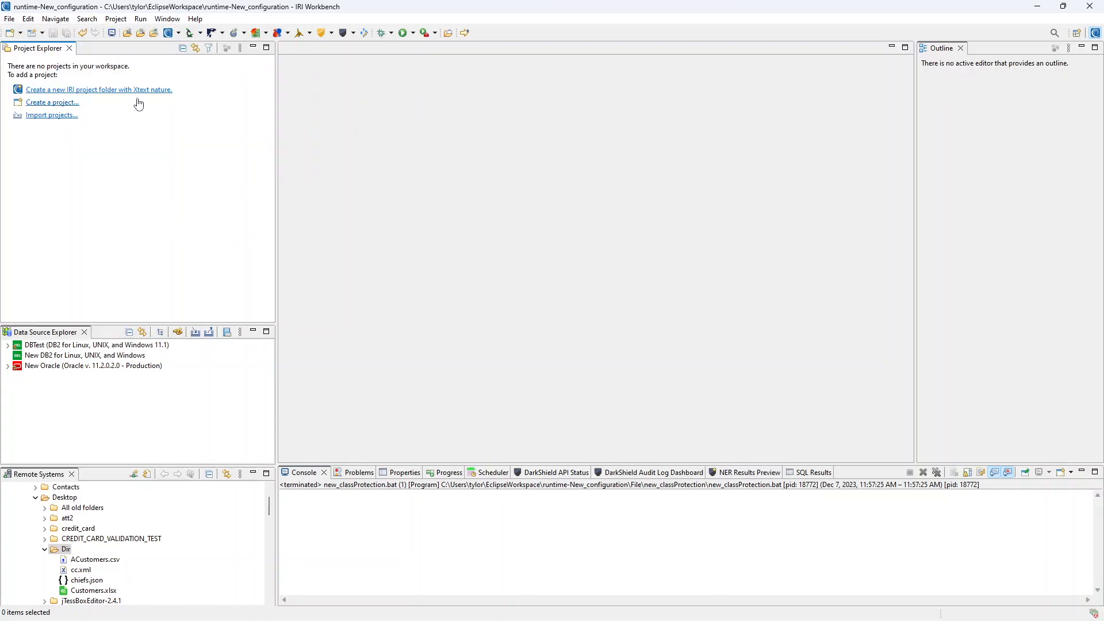
click(167, 91)
text(Tester)
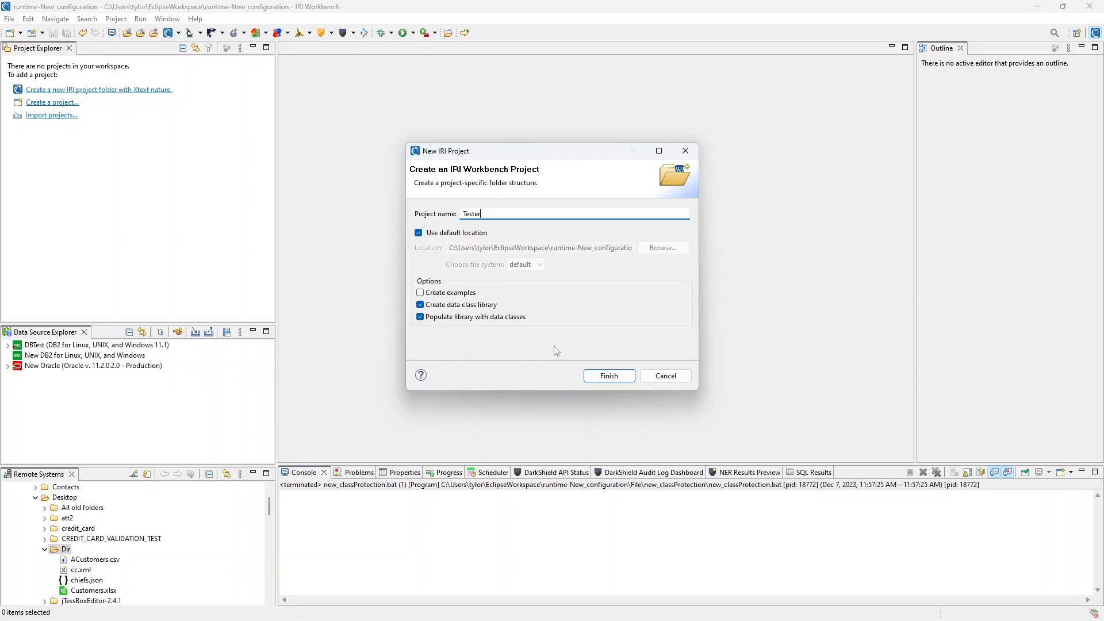
click(609, 376)
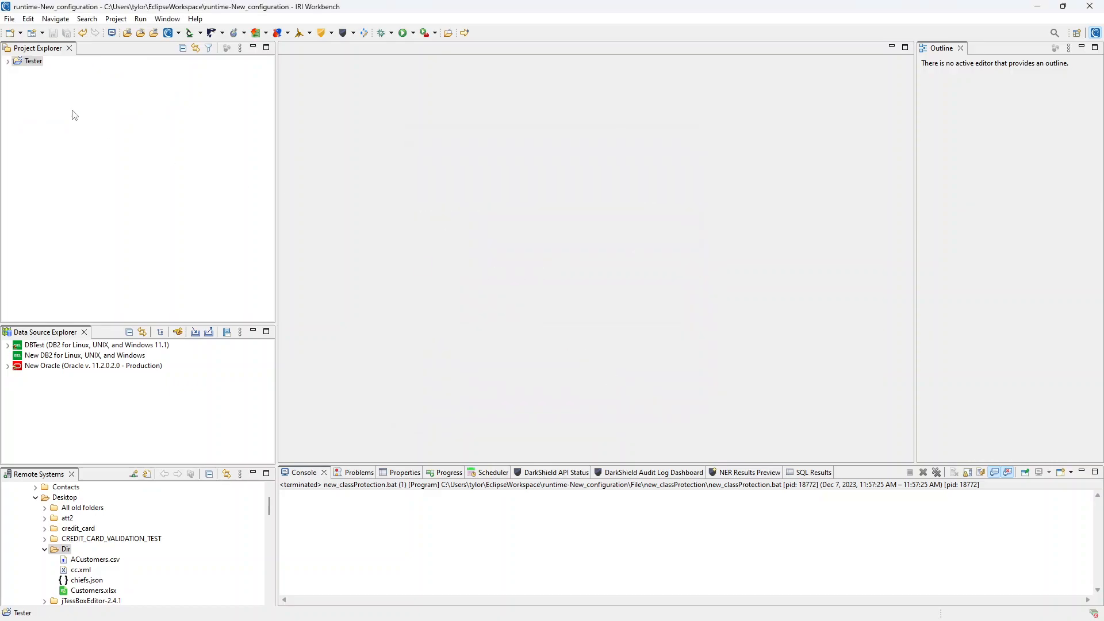
- Expand Tester and create a new folder called Mapping inside it
click(8, 61)
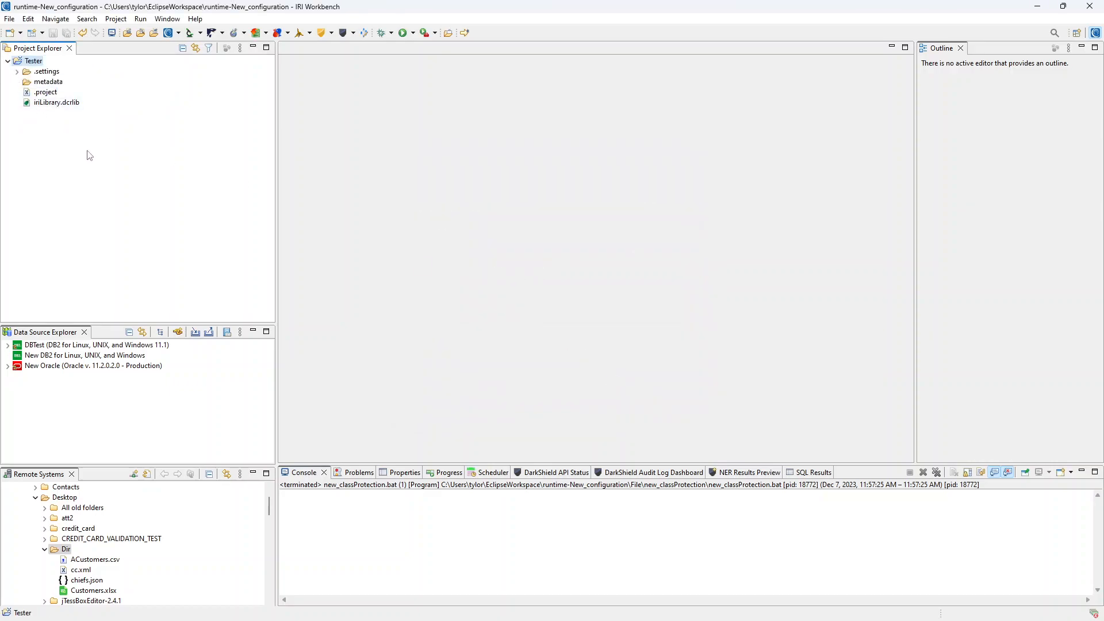
right_click(29, 62)
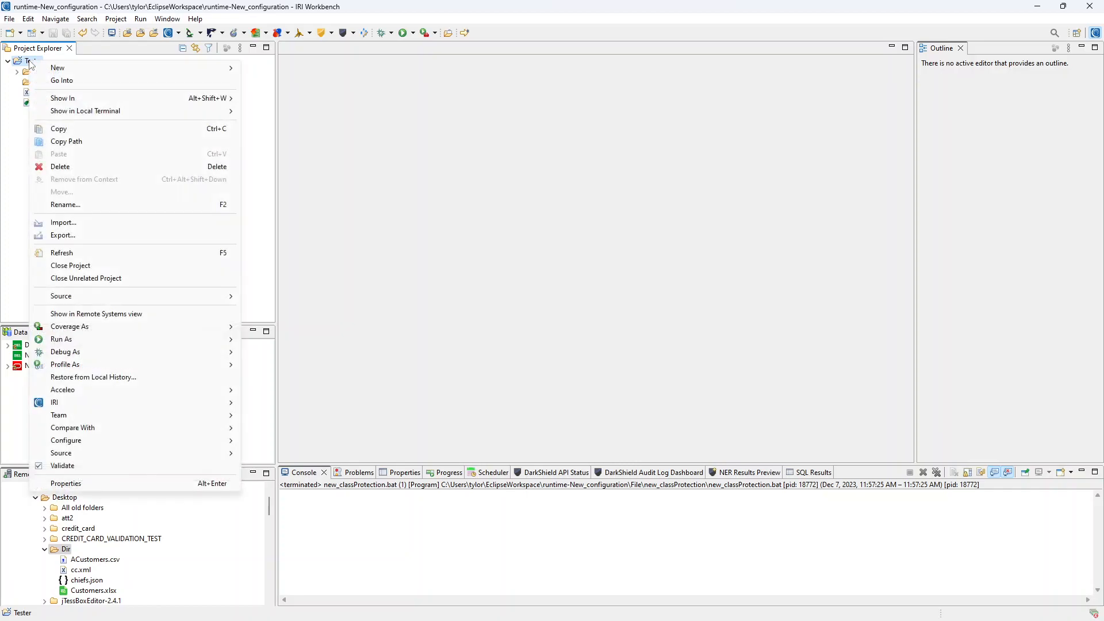
mouse_move(65, 70)
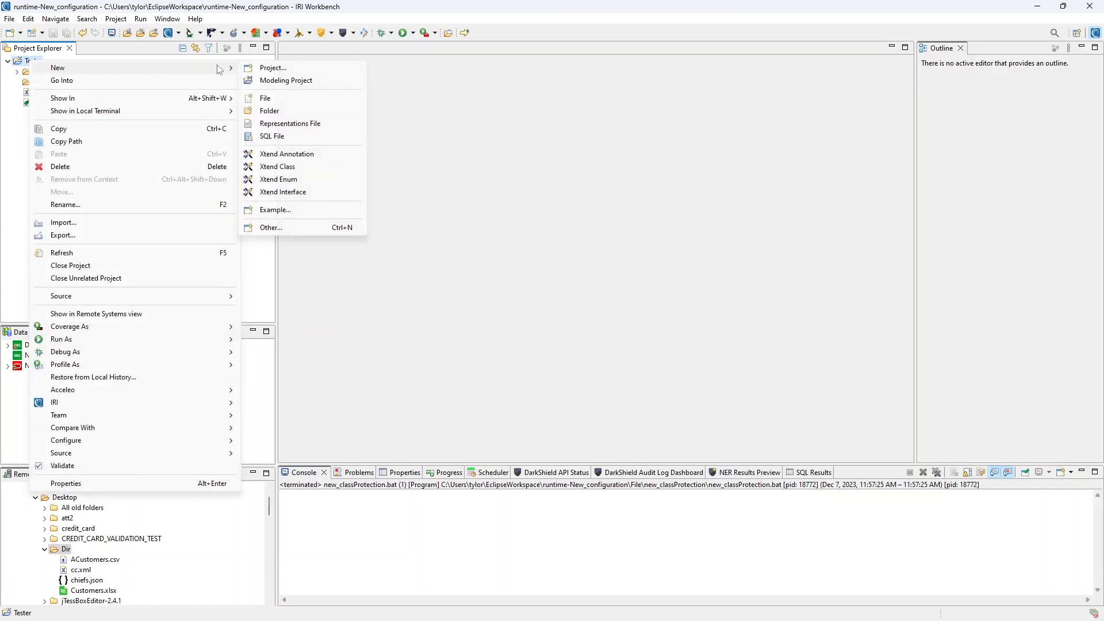
click(310, 111)
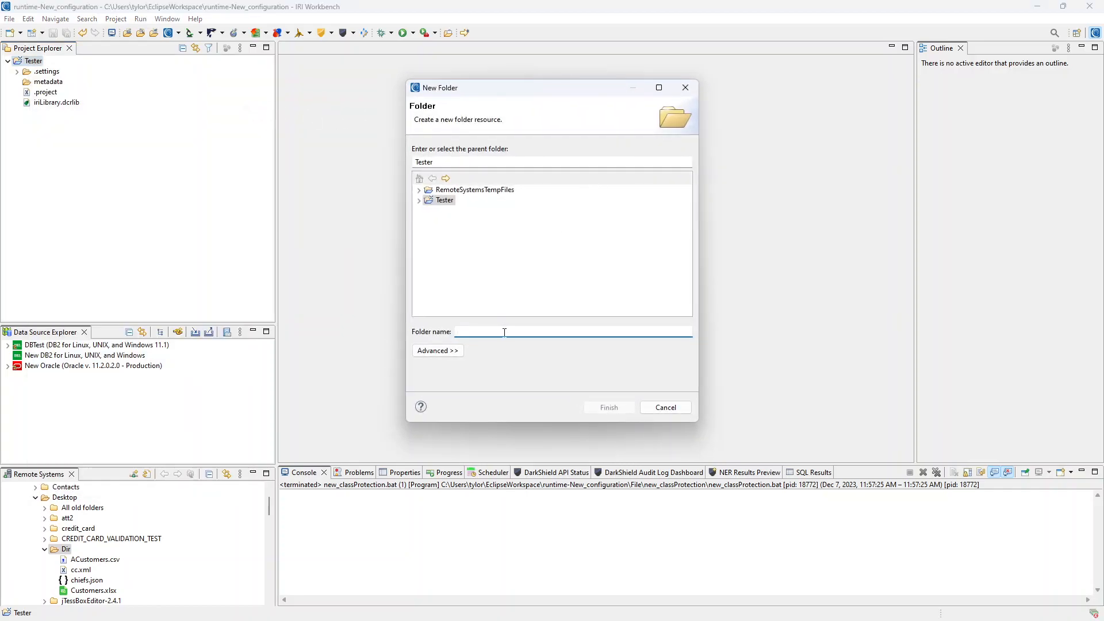
text(Mapp)
click(599, 406)
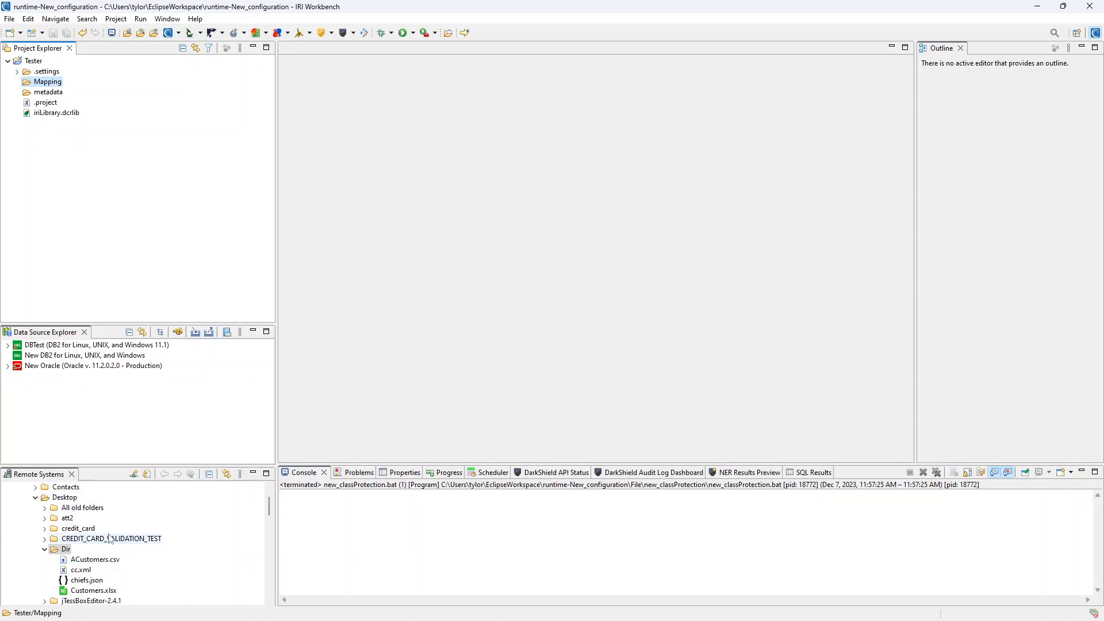
- Drag the four data files, ACustomers.csv through Customers.xlsx, from Dir into the Mapping folder
scroll(106, 538, down, 1)
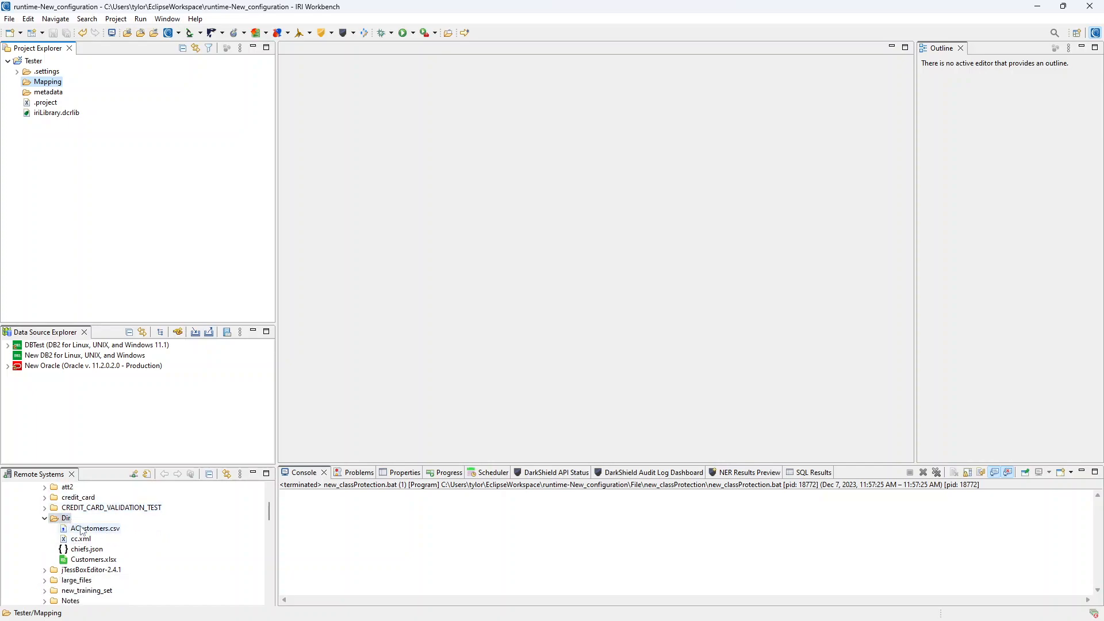
click(93, 561)
key(shift+Up)
key(shift+Up)
key(shift+Up)
drag(79, 544, 43, 84)
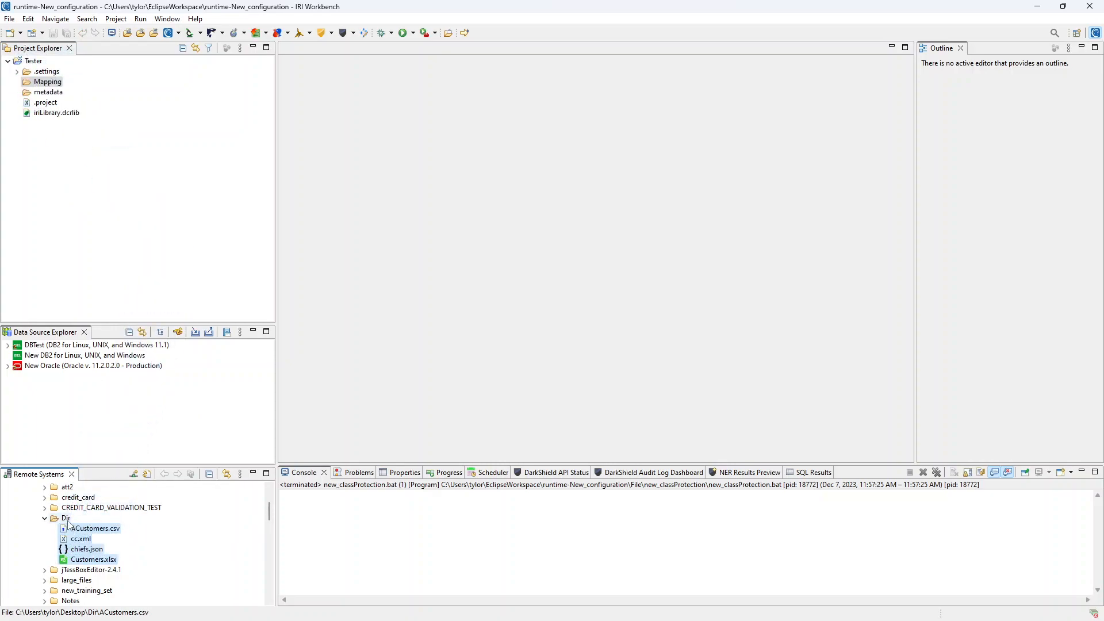
- Import the Dir folder's four files into the Tester project
click(67, 521)
right_click(64, 519)
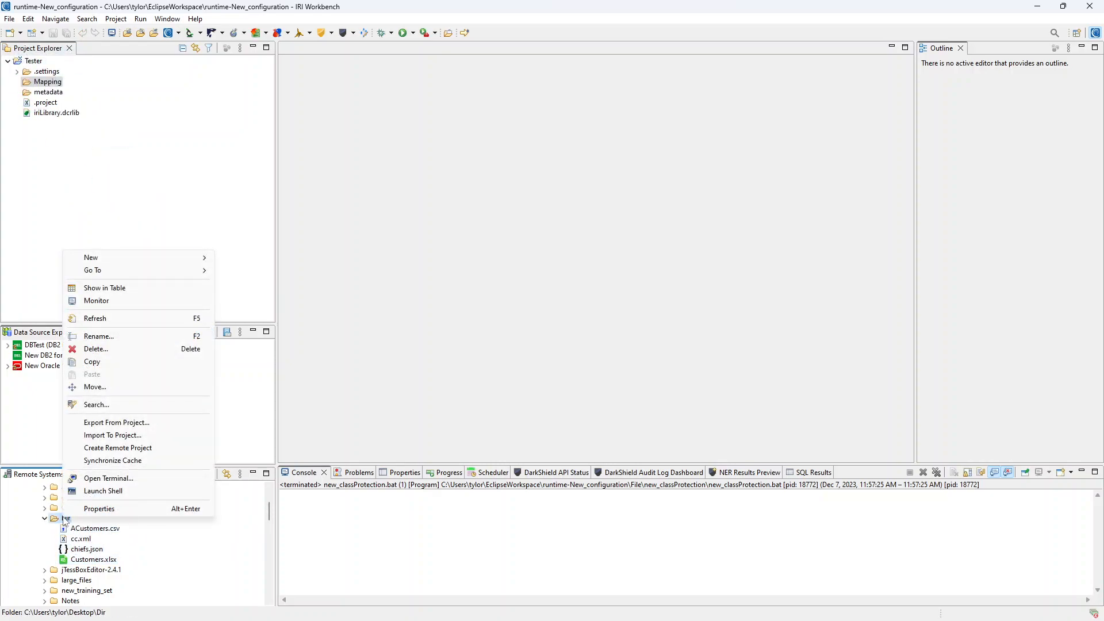
click(138, 438)
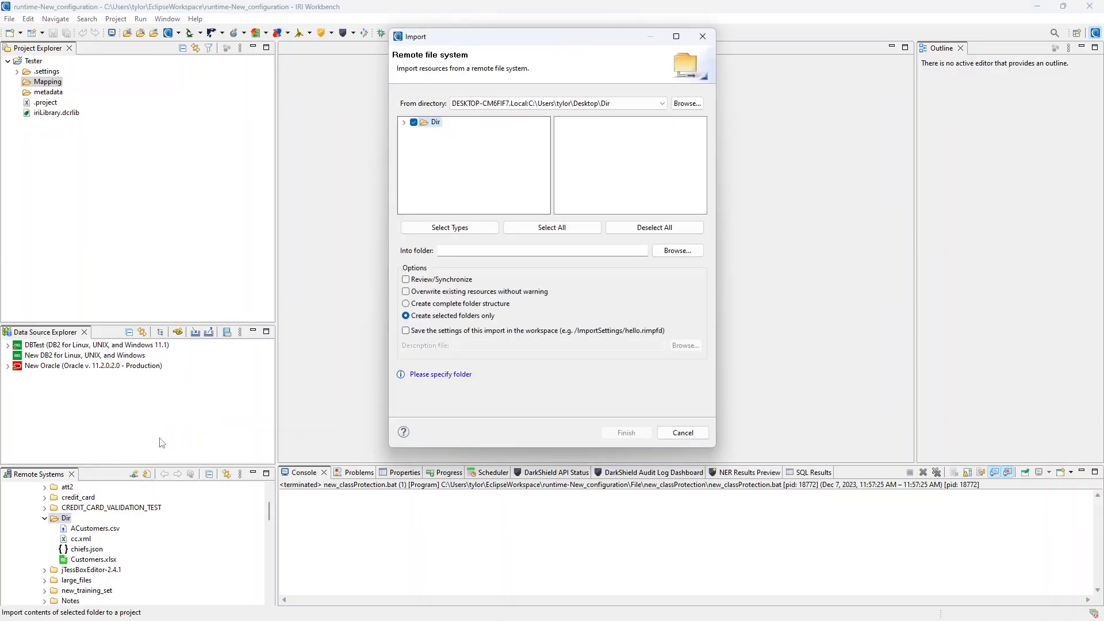
click(674, 252)
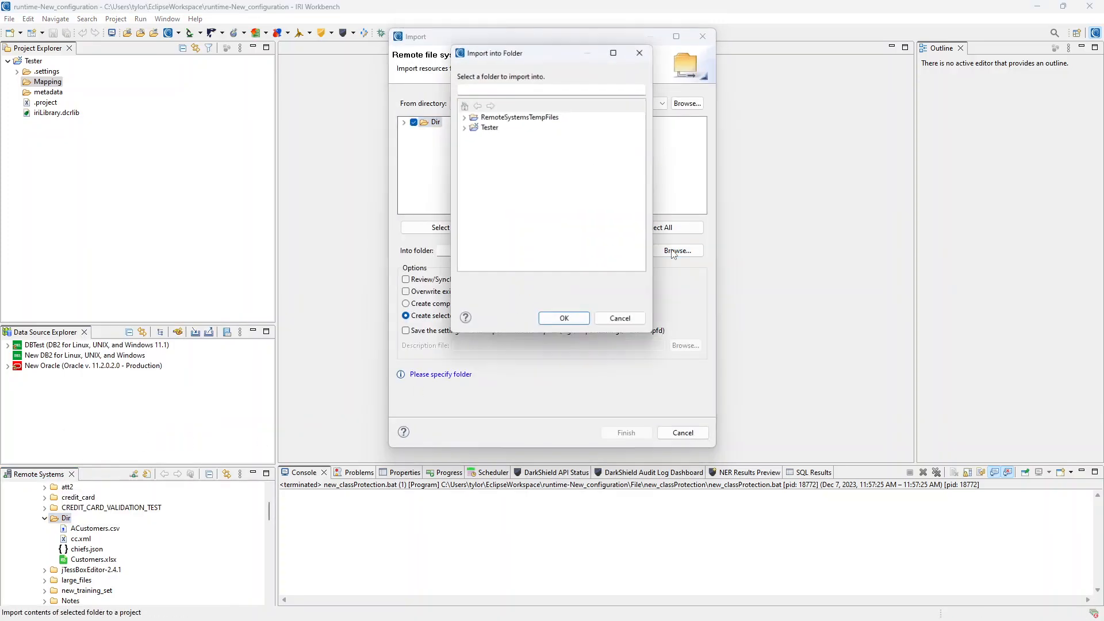
click(490, 128)
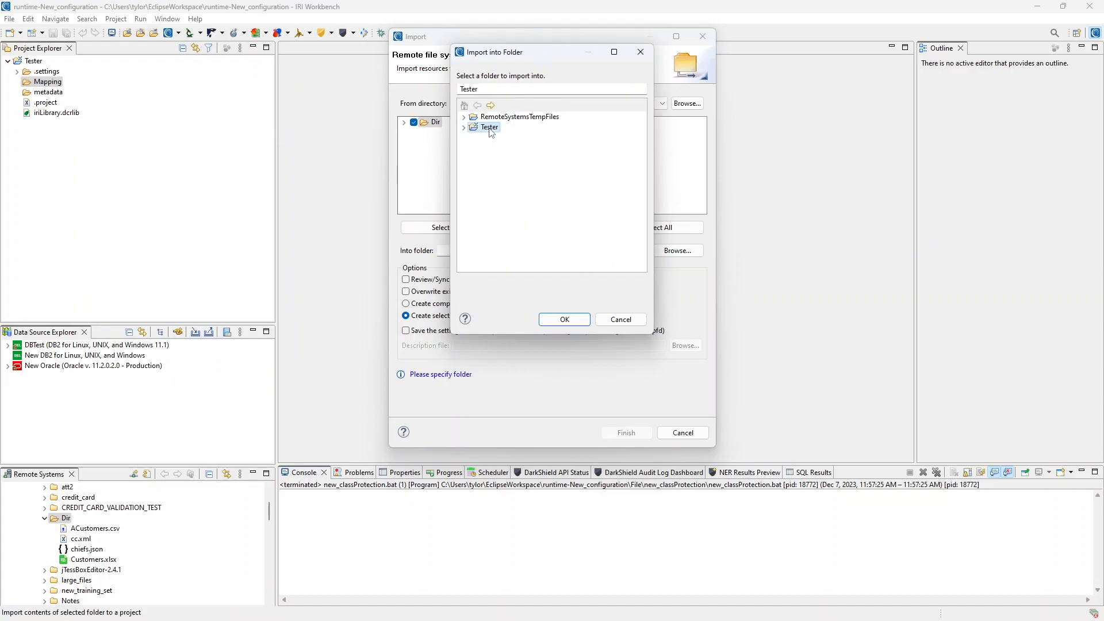
click(565, 321)
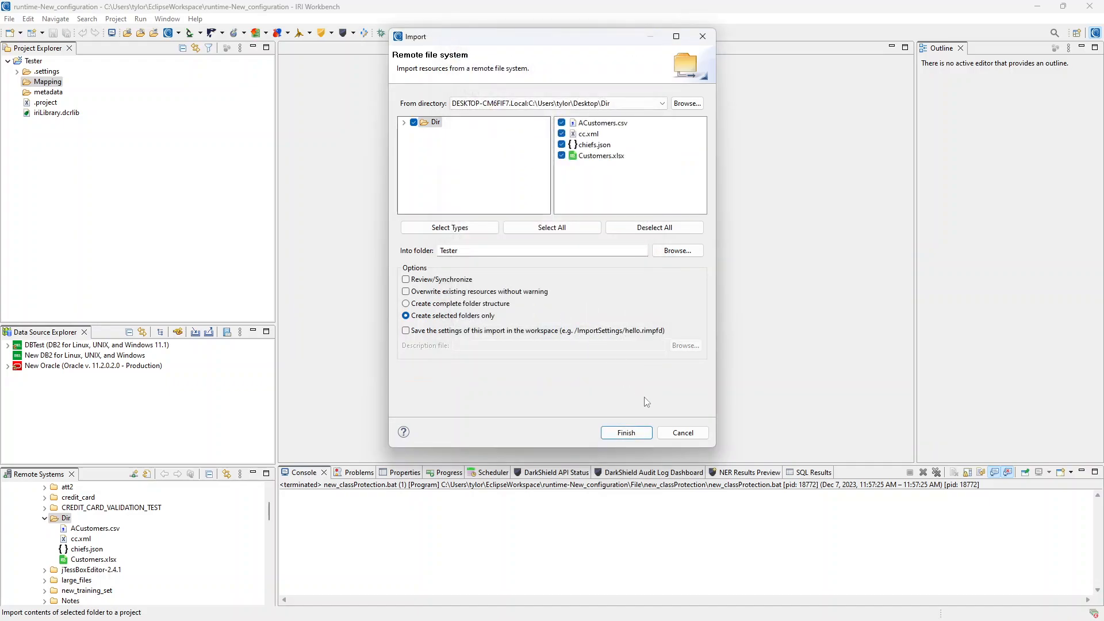
click(641, 435)
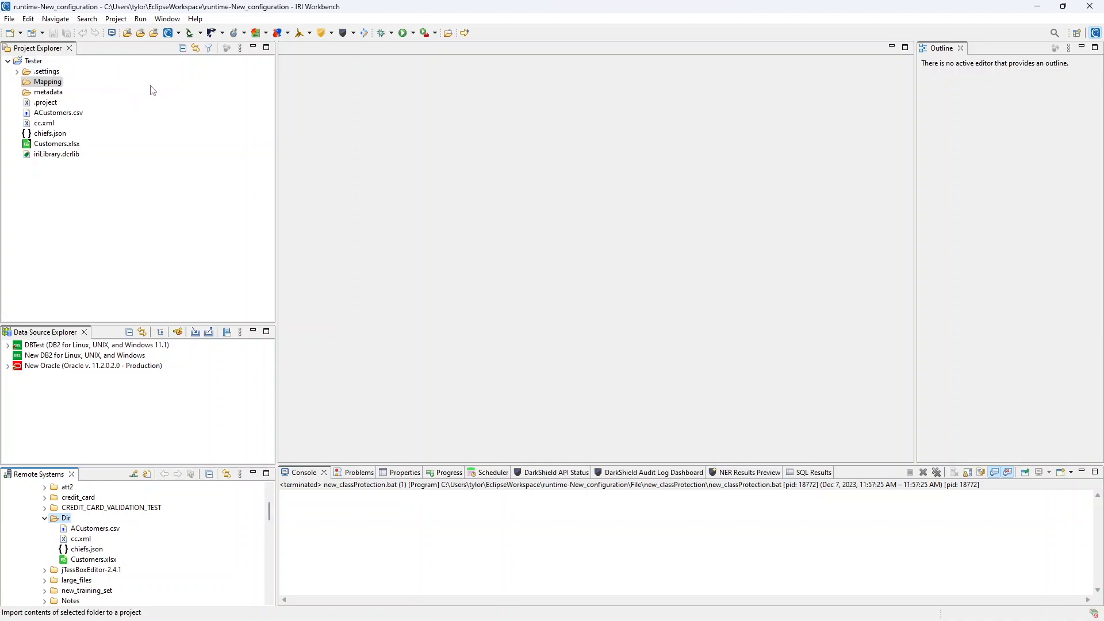
- Launch a Directory Data Class Search that outputs to Tester/Mapping/dir_dataclass_search
click(201, 33)
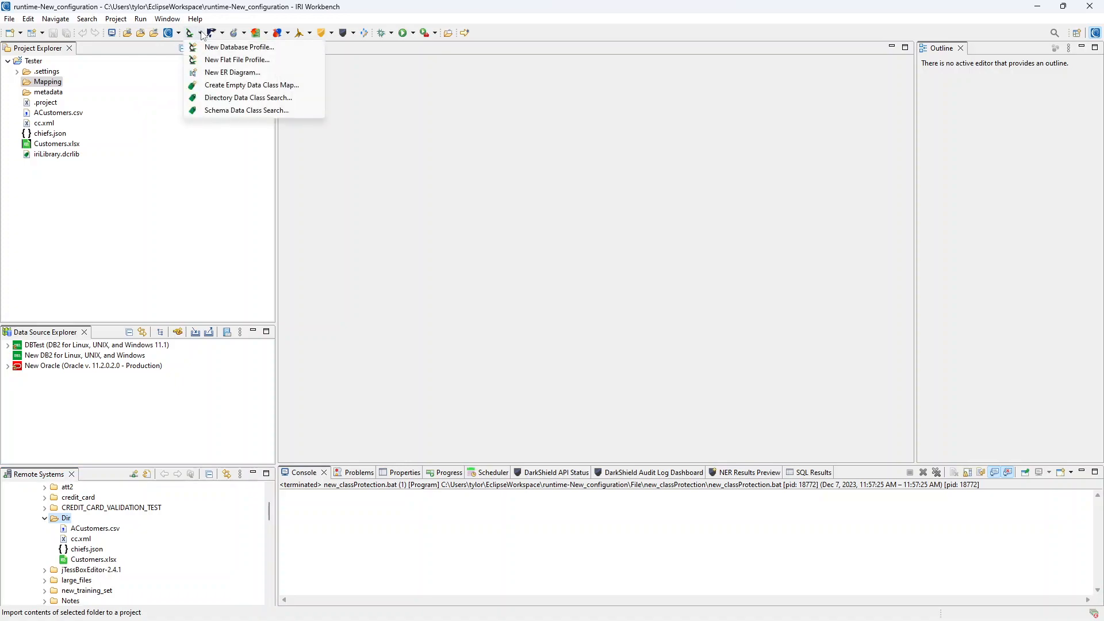
click(295, 99)
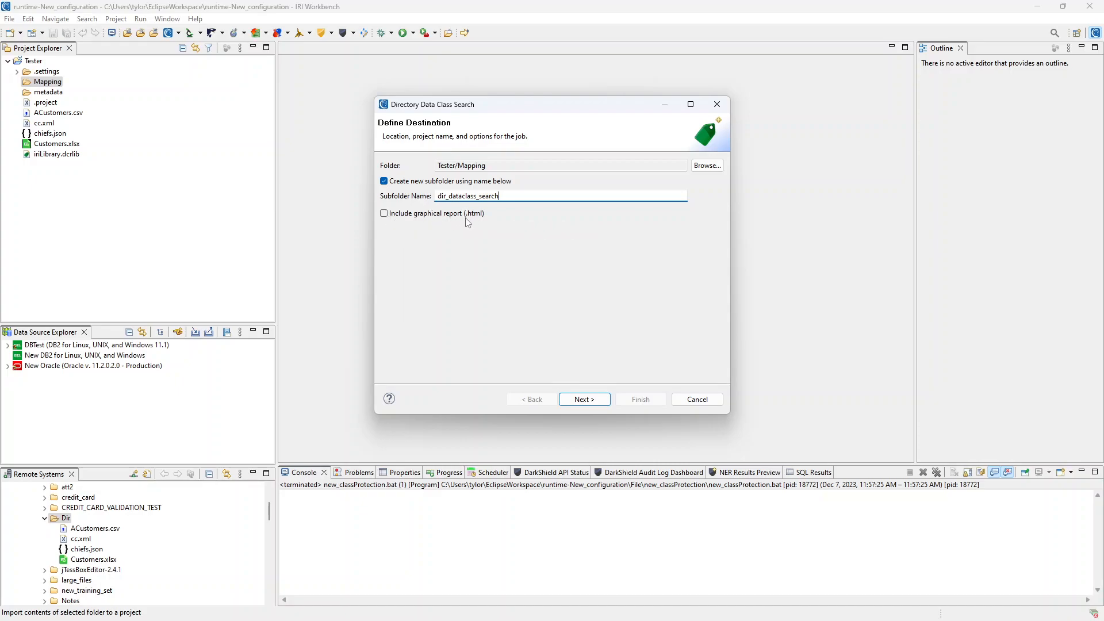
click(591, 402)
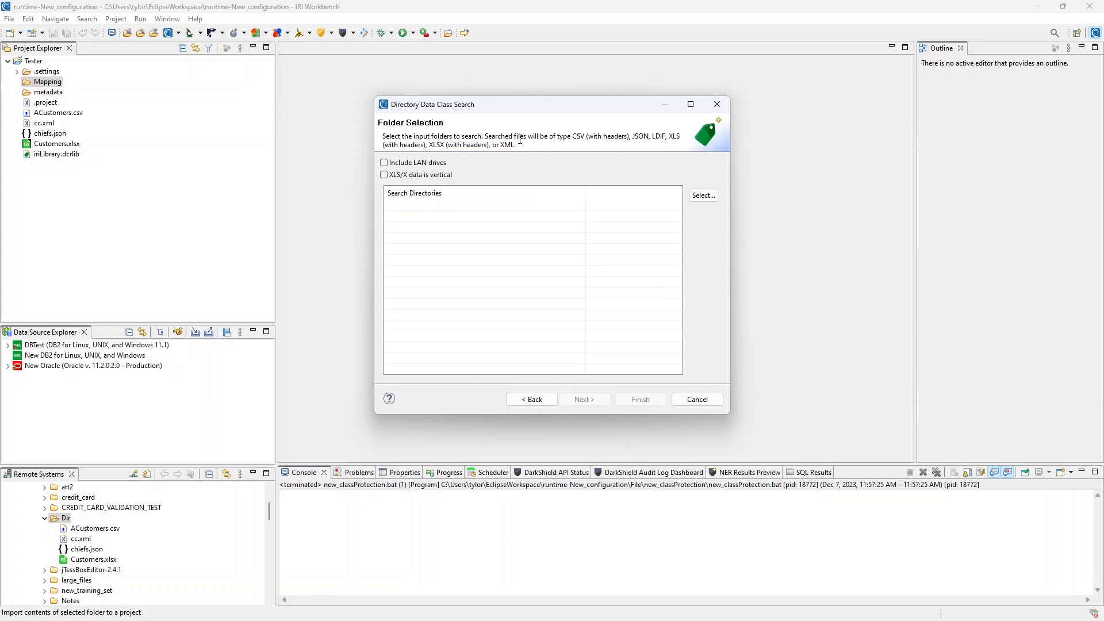
- Choose Tester under EclipseWorkspace/runtime-New_configuration as the search directory and continue
click(711, 198)
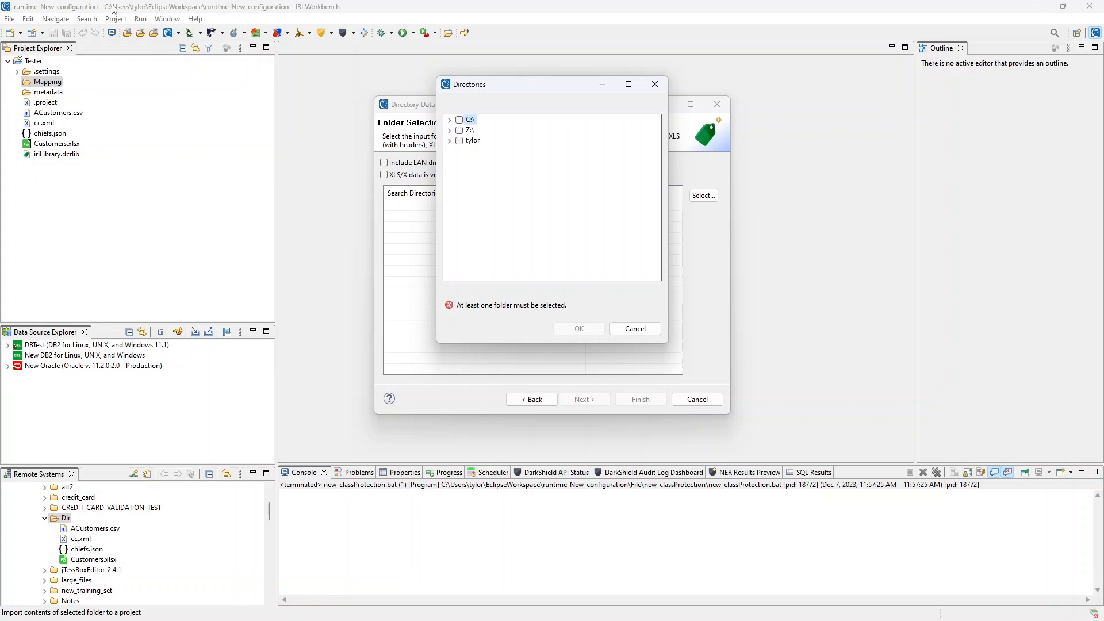
click(450, 141)
scroll(467, 227, down, 5)
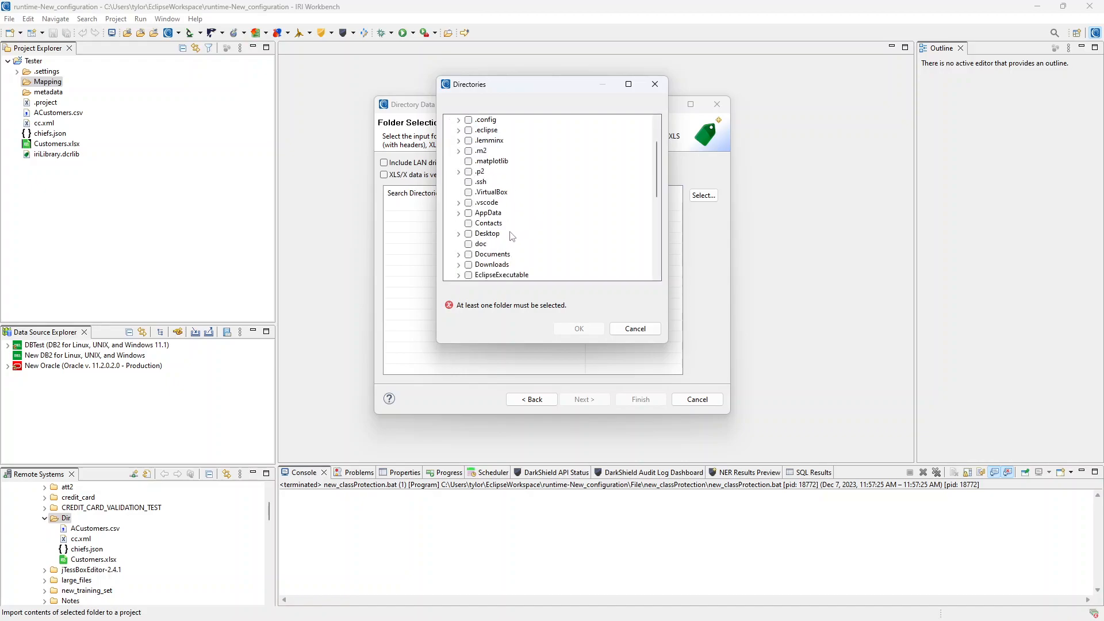
click(459, 224)
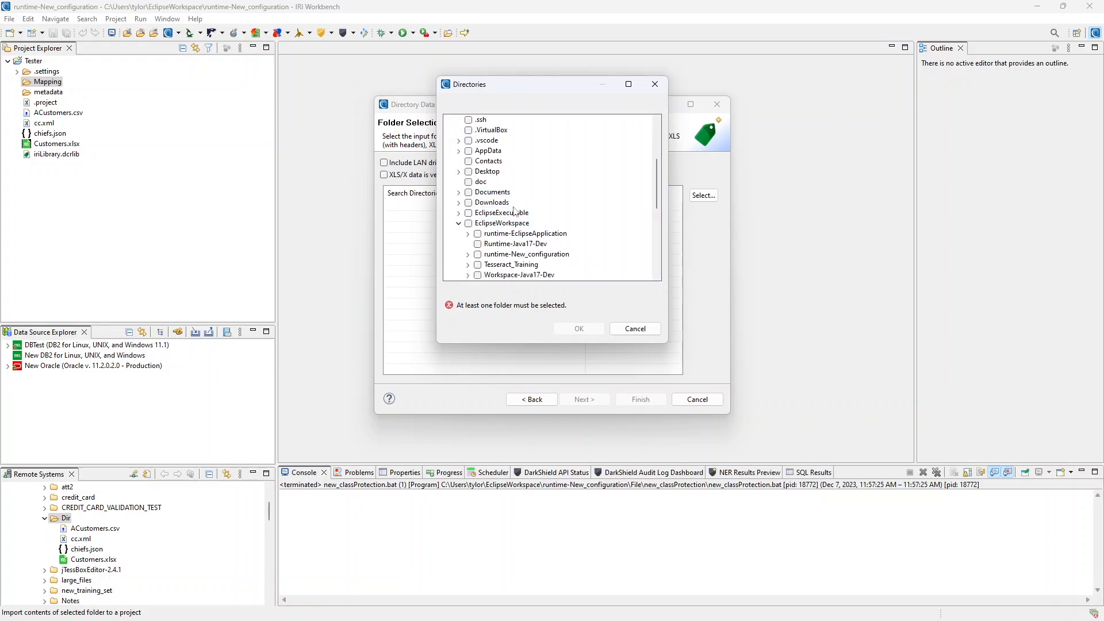
scroll(469, 230, down, 1)
click(467, 224)
scroll(478, 236, down, 1)
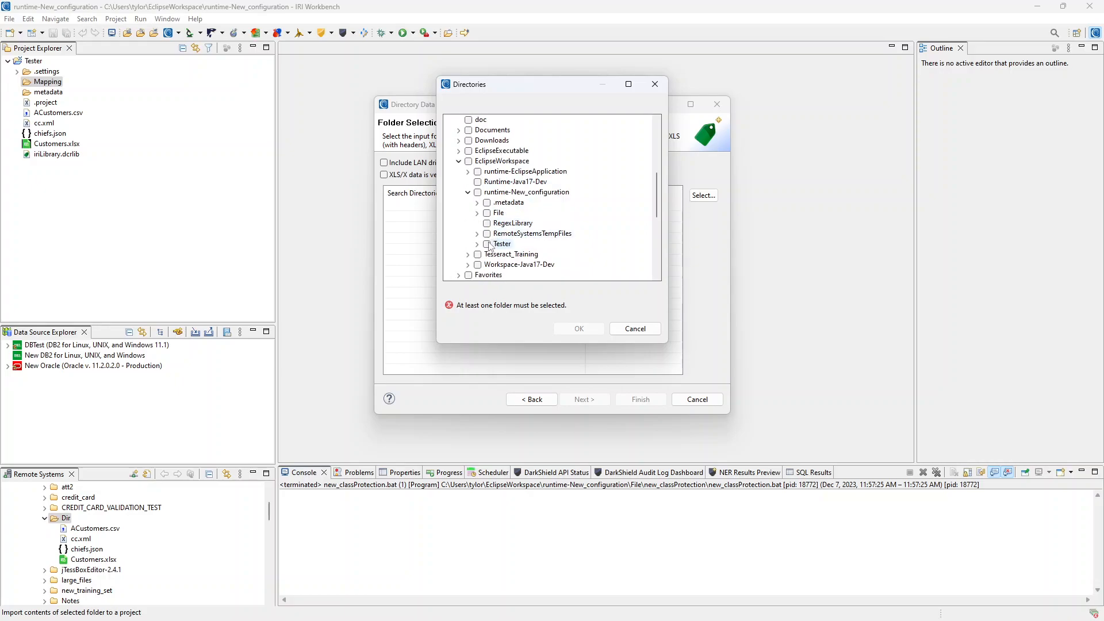
click(488, 244)
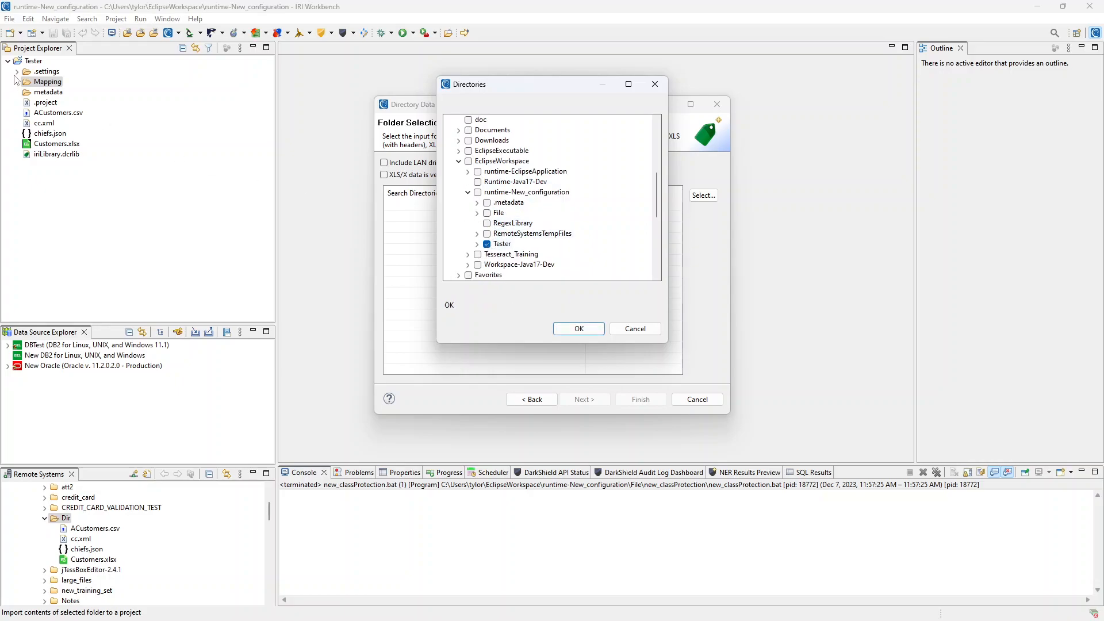
click(580, 329)
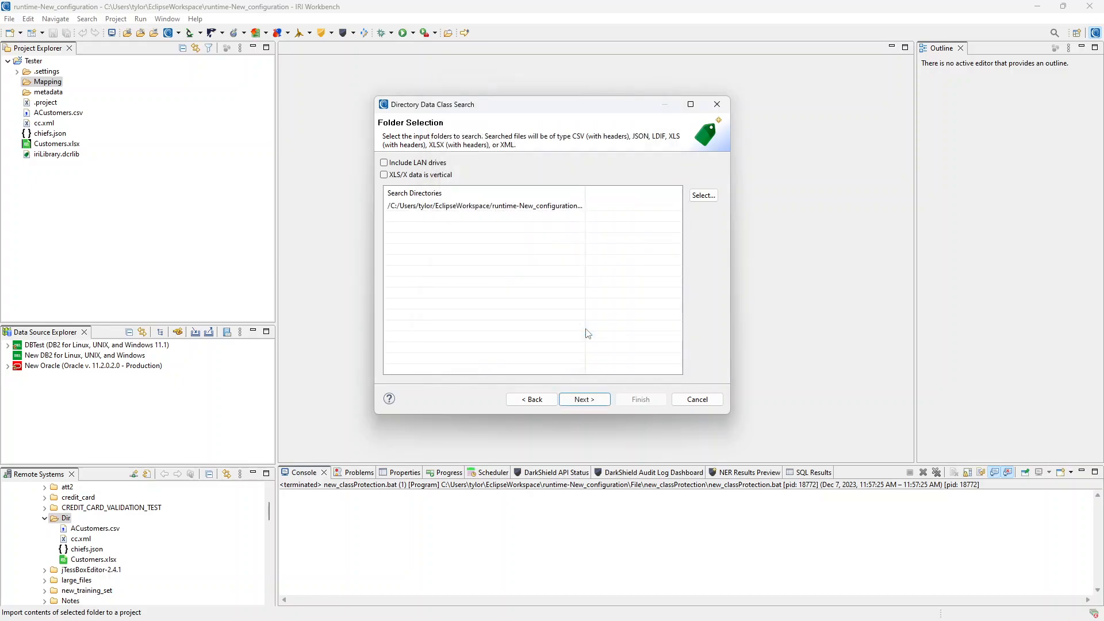
click(594, 402)
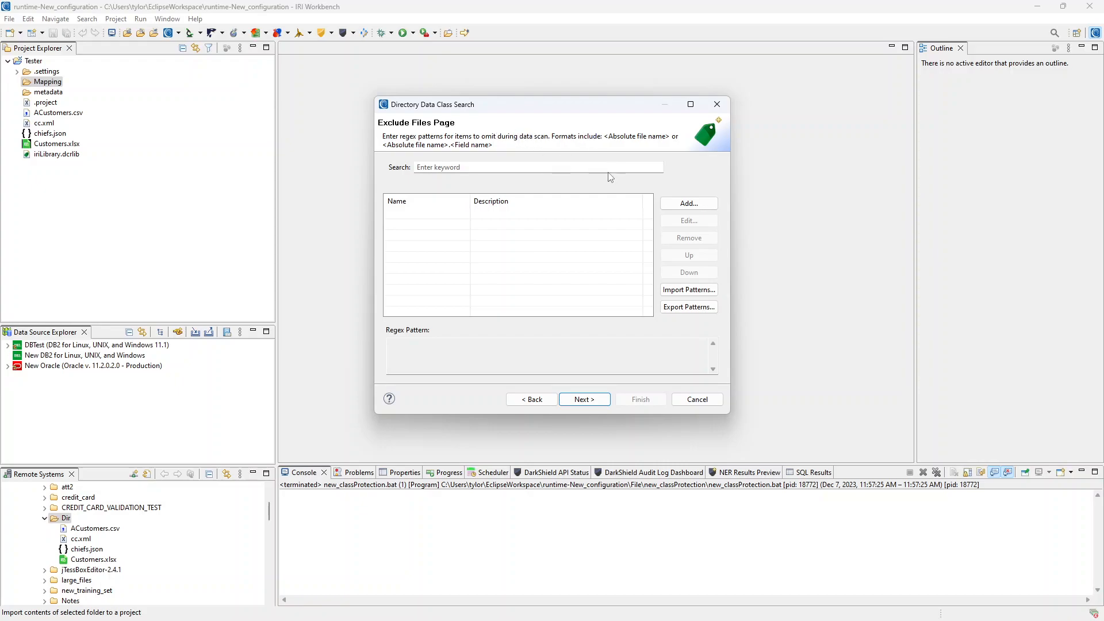
- Leave the file exclusion patterns empty and advance to data classification
click(689, 204)
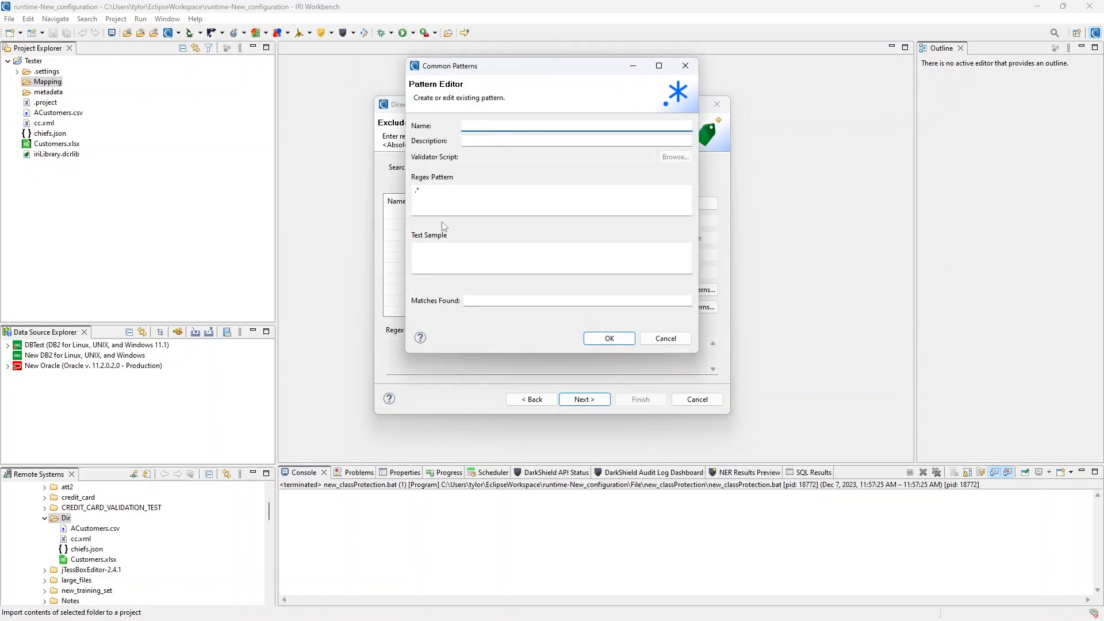
click(694, 69)
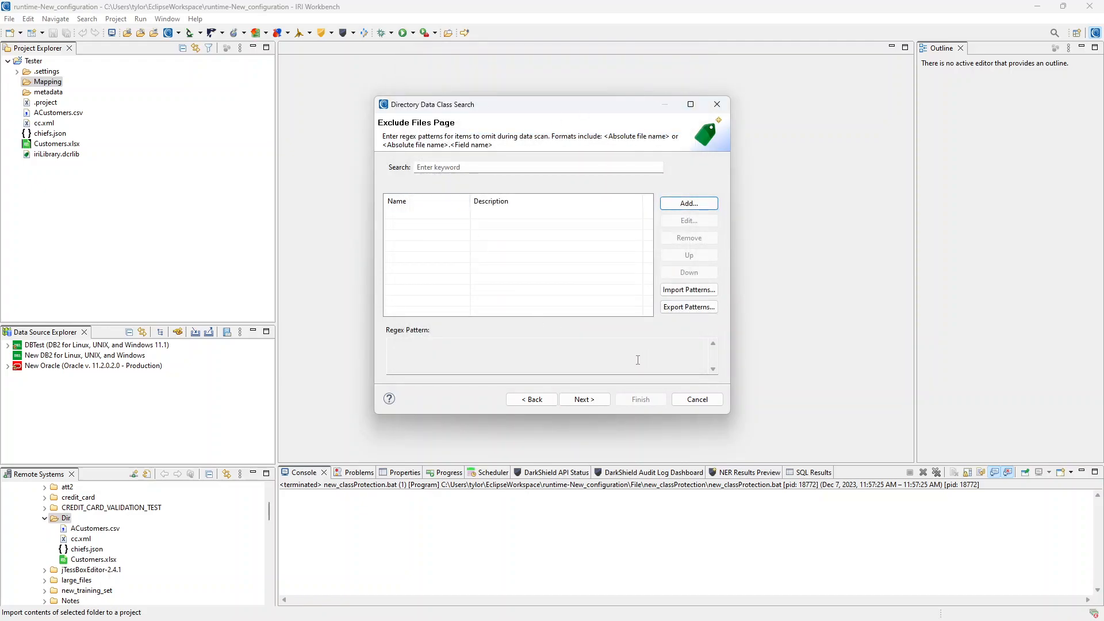
click(585, 400)
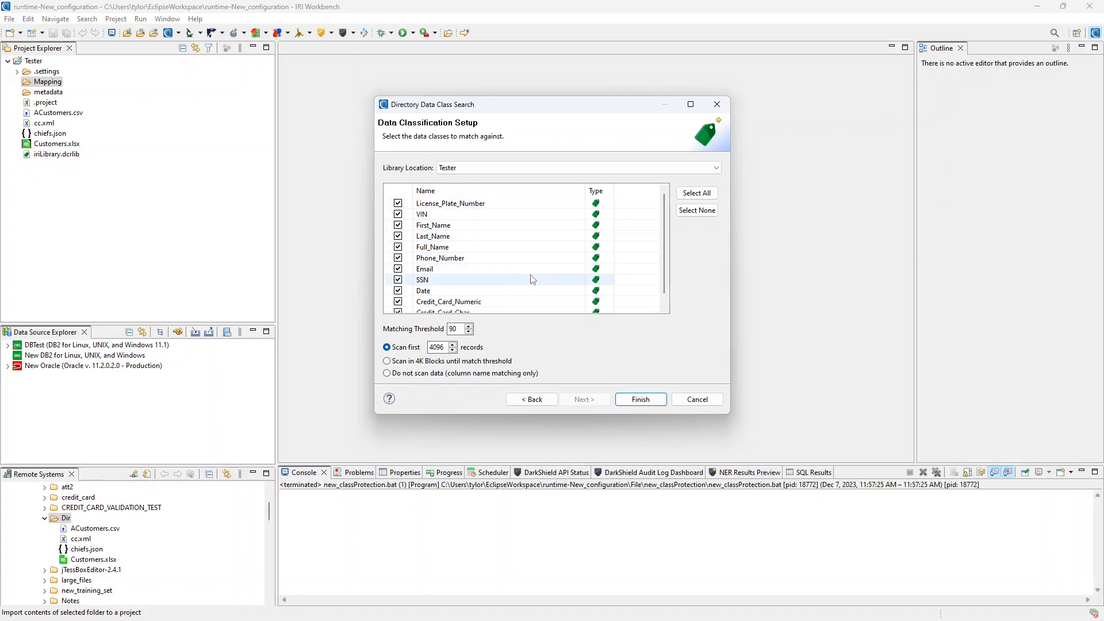
- Select all data classes at threshold 90 and run the search to build iriLibrary.dataClassMap
scroll(527, 217, down, 1)
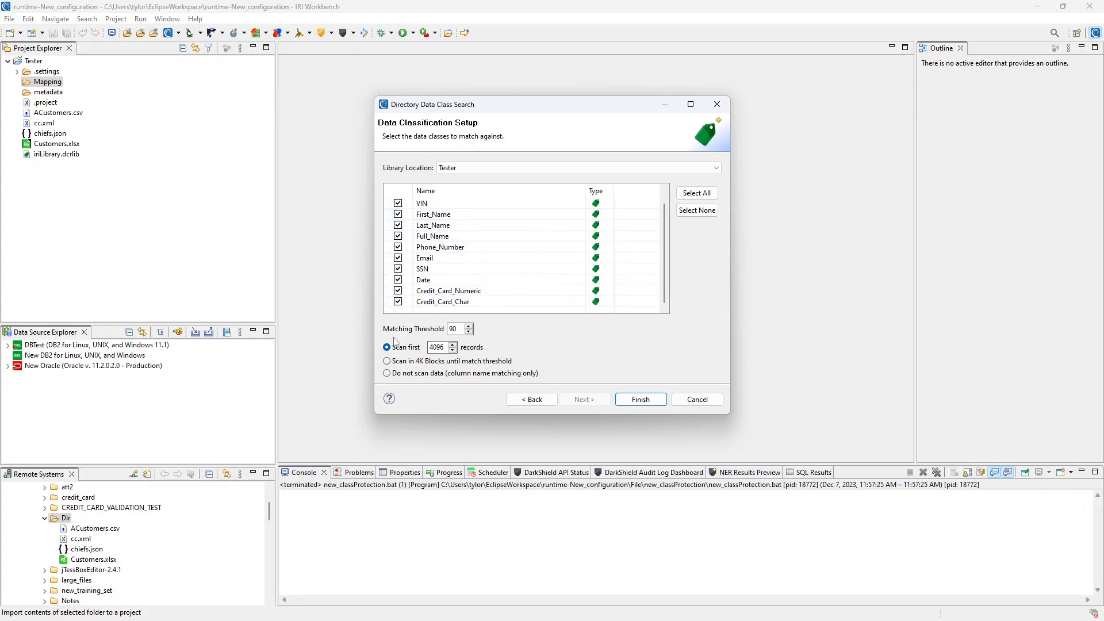
scroll(518, 254, up, 1)
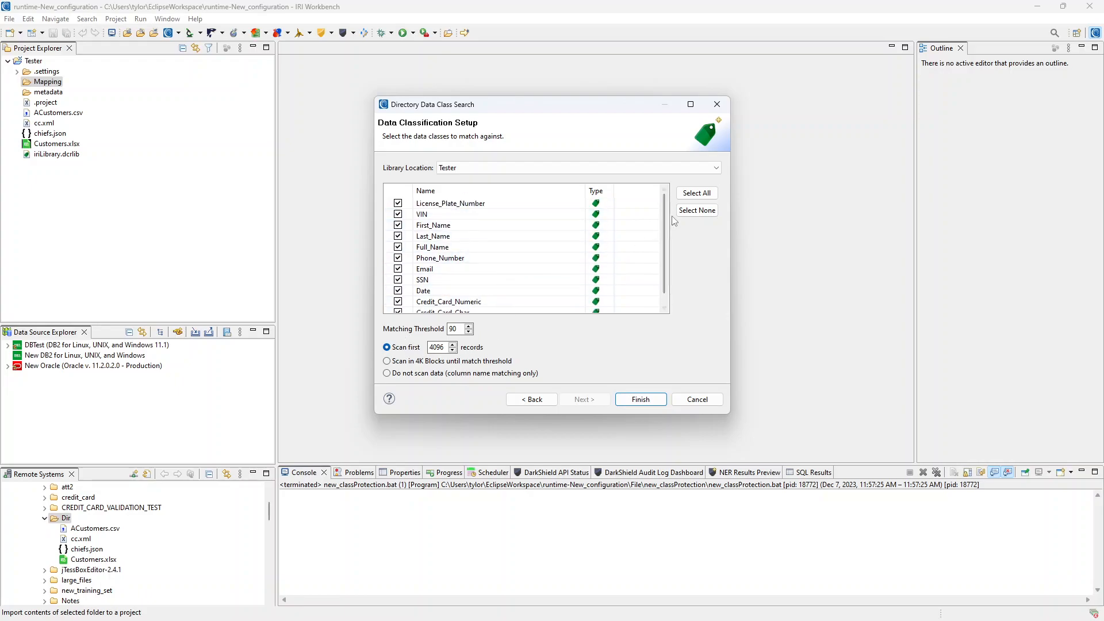
click(695, 212)
click(697, 193)
click(398, 203)
click(398, 214)
click(398, 204)
click(398, 215)
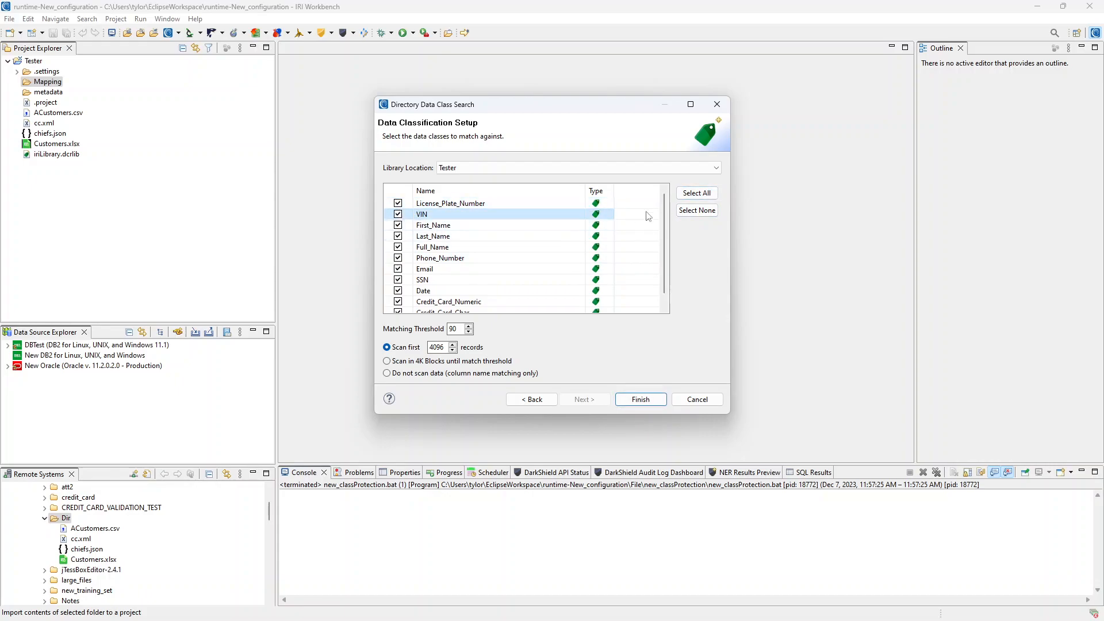
click(639, 400)
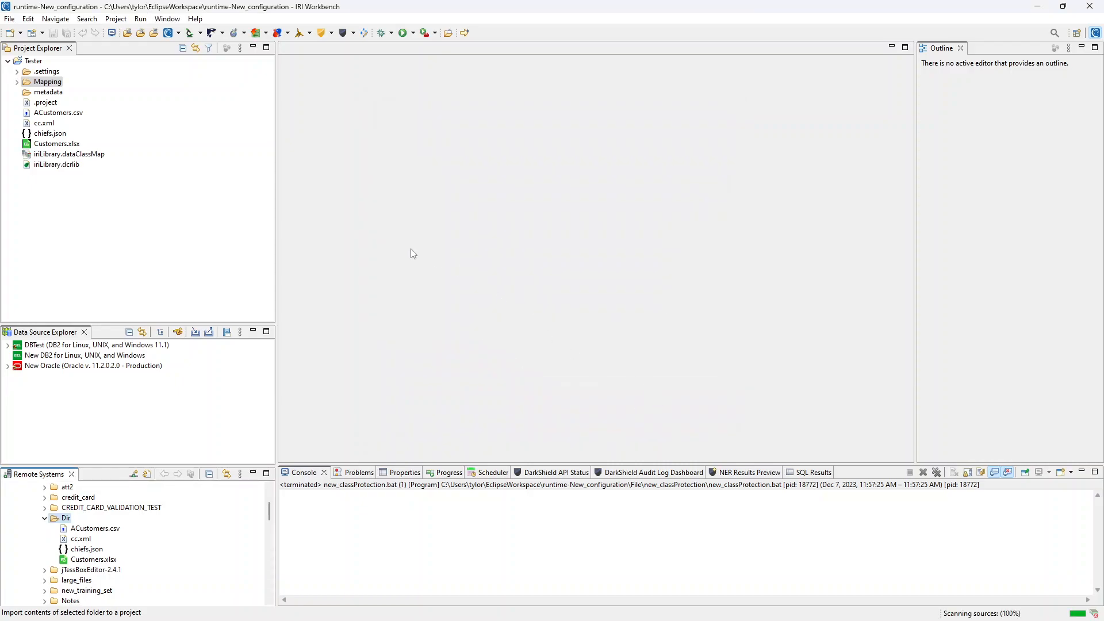
- Open iriLibrary.dataClassMap, review the ACustomers.csv field mappings, and drag a file toward Tester
click(71, 154)
double_click(71, 154)
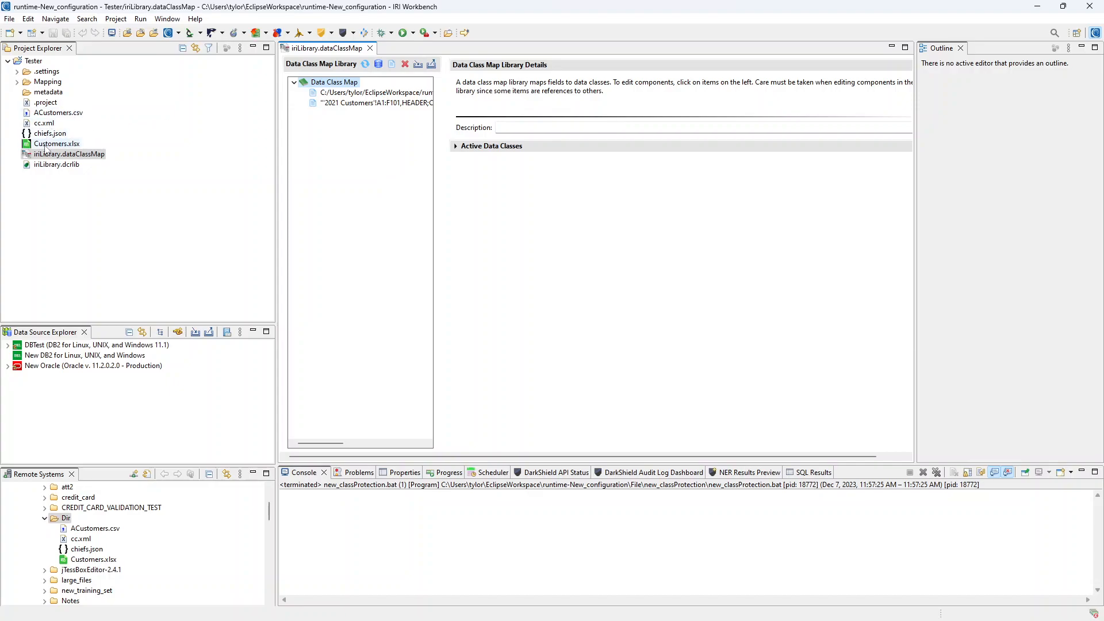
click(378, 94)
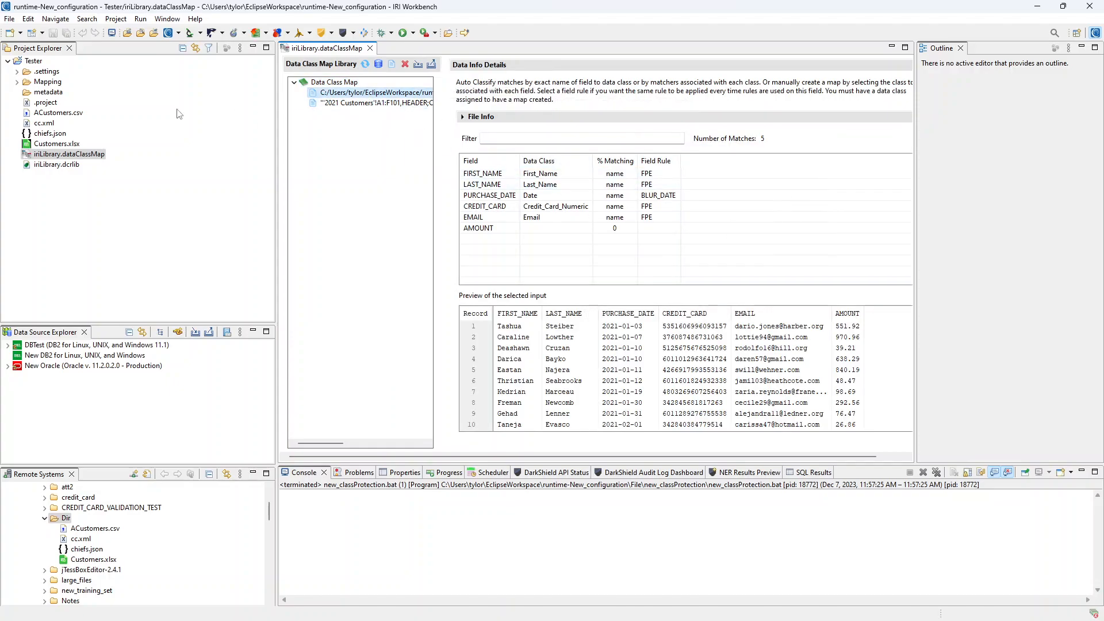
click(345, 103)
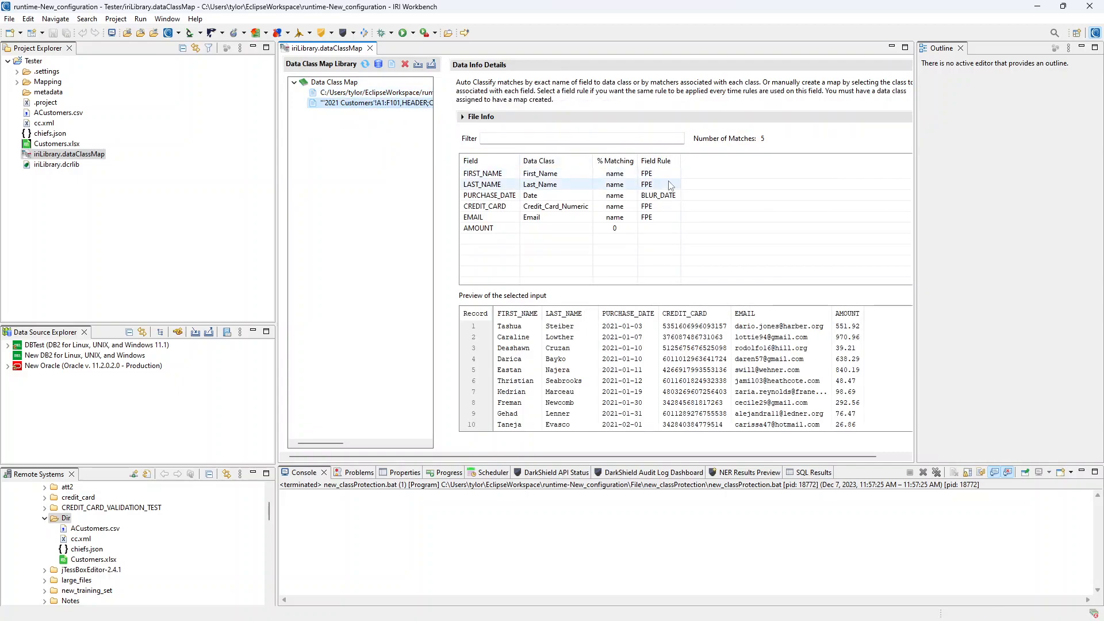
click(402, 93)
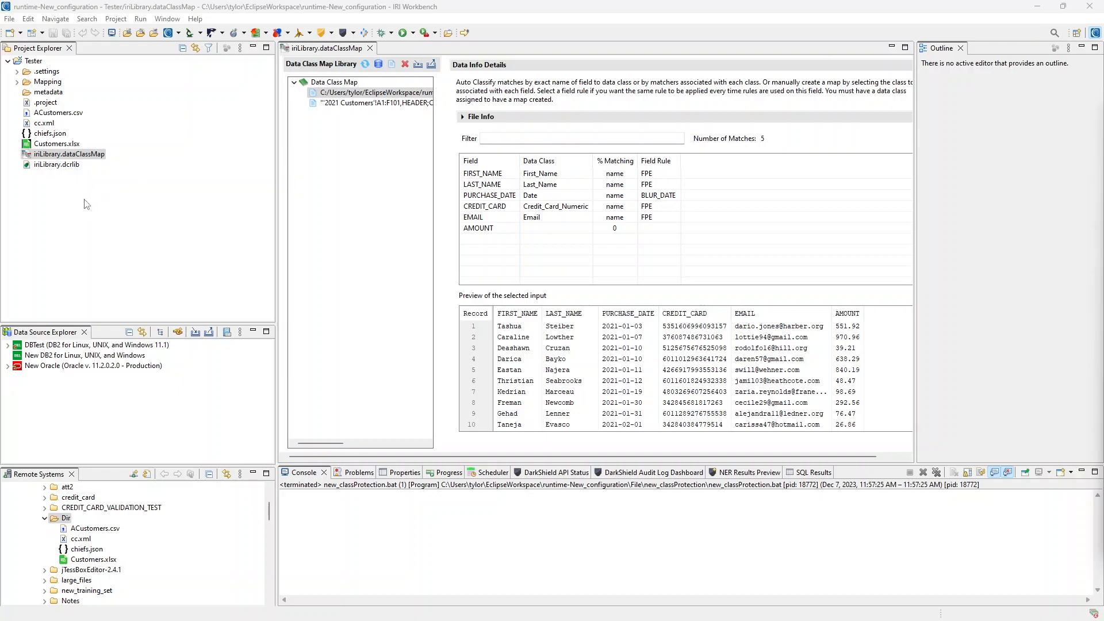
drag(86, 205, 96, 204)
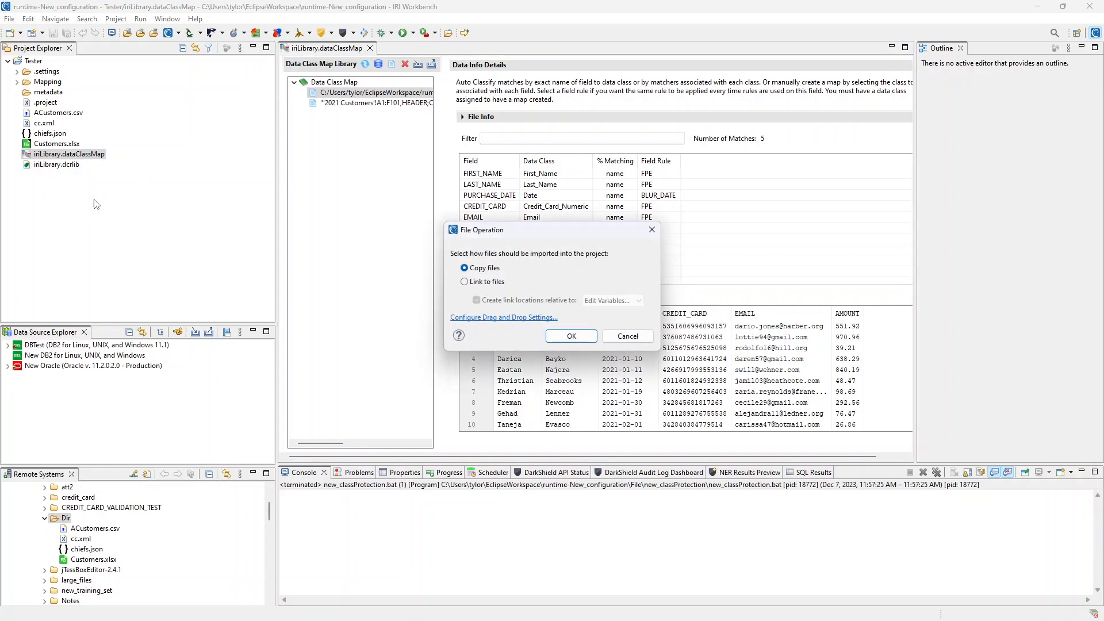
- Dismiss the copy error and copy names_last_comma_first.set into the Tester project
click(571, 336)
click(661, 318)
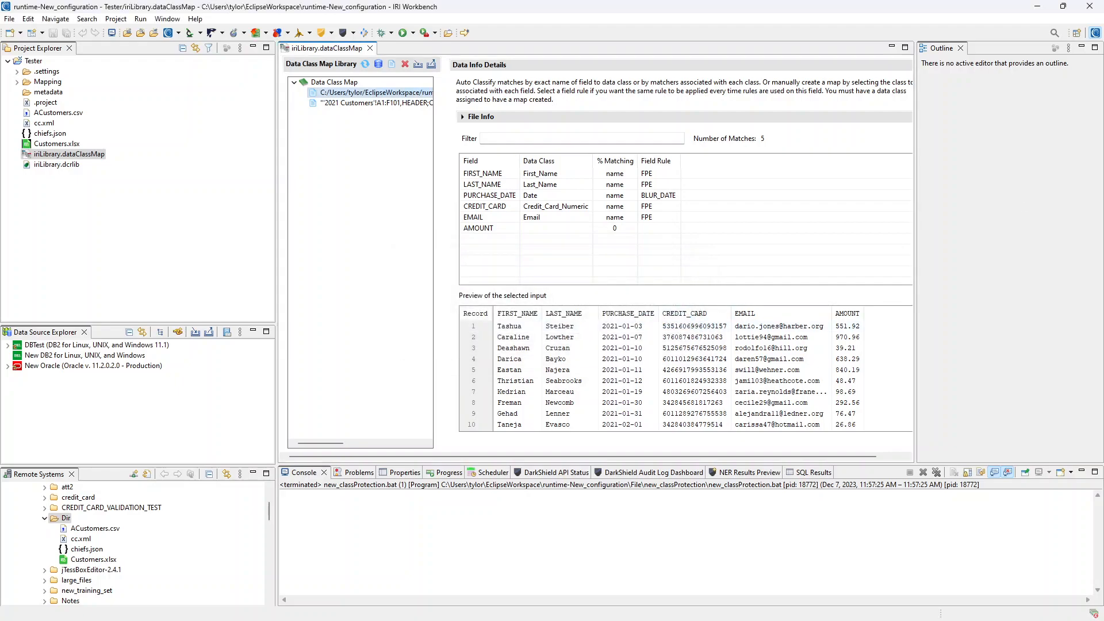
drag(419, 196, 34, 62)
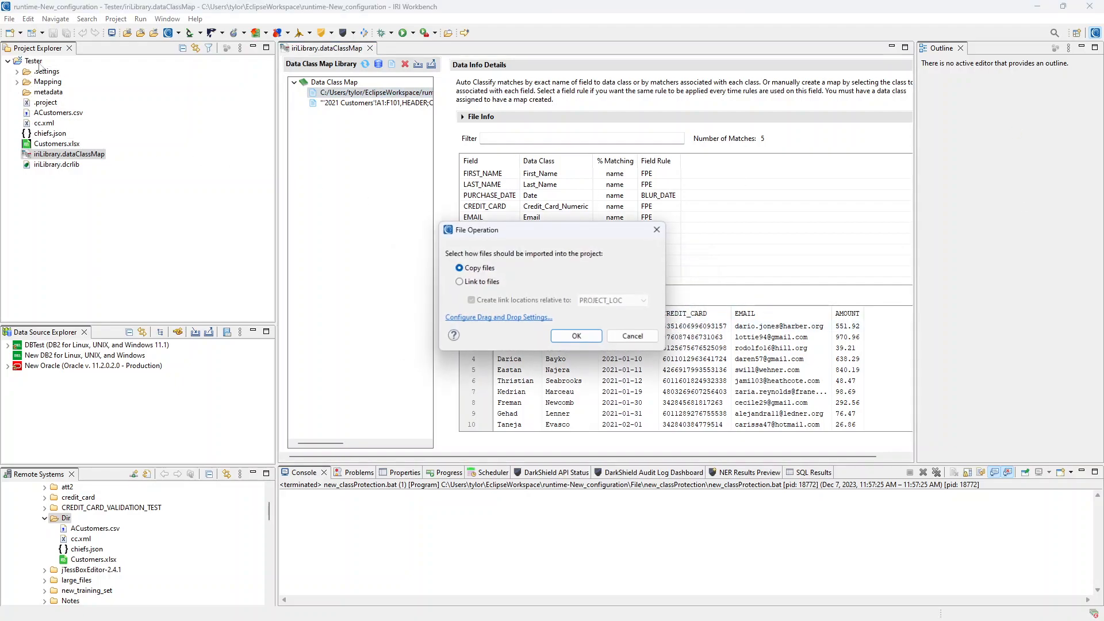
click(571, 337)
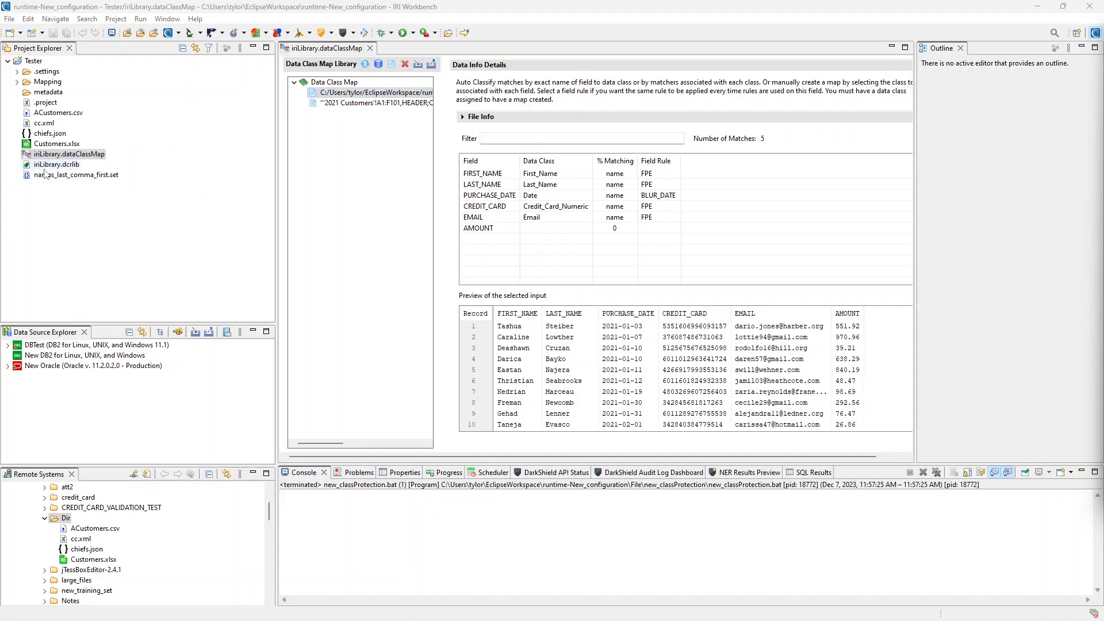
- In iriLibrary.dcrlib, give Full_Name a Set File matcher 'fullname' using names_last_comma_first.set
double_click(66, 166)
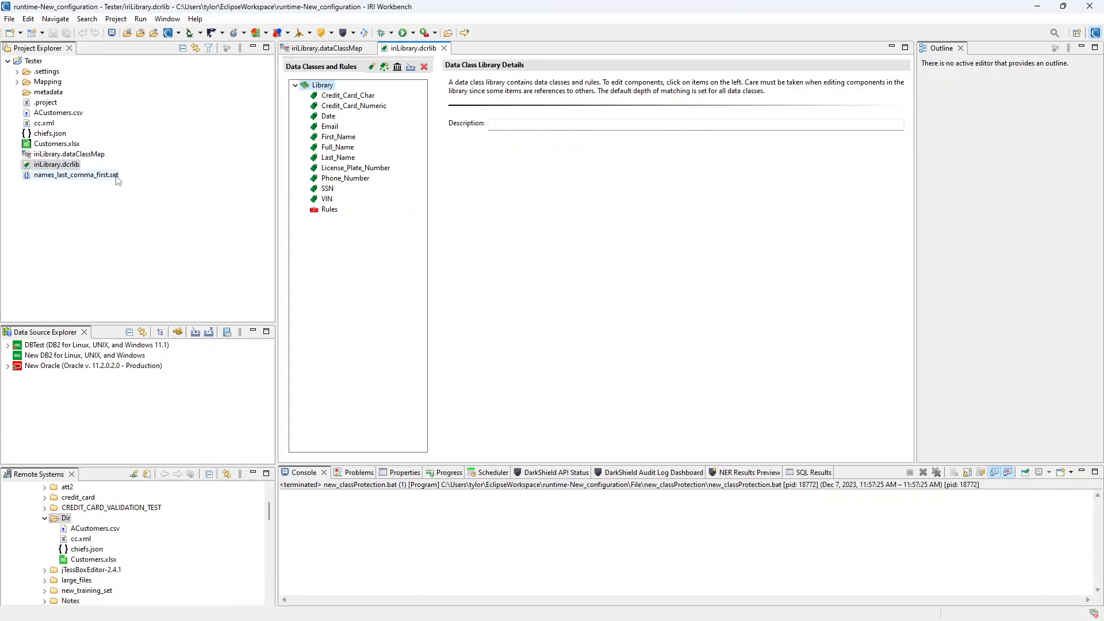
click(348, 149)
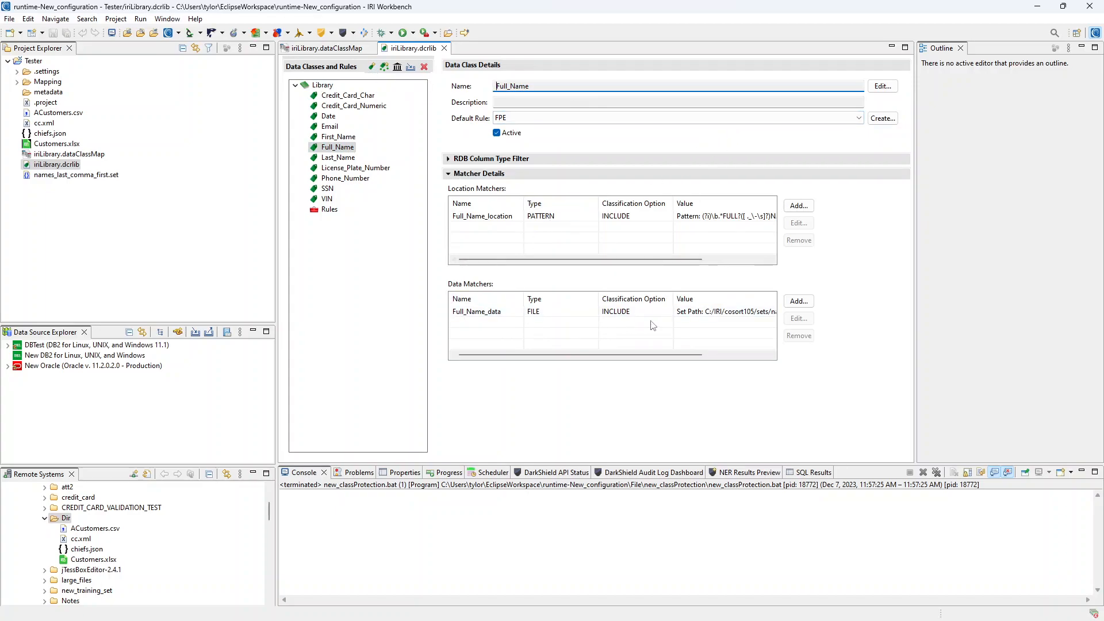
click(799, 302)
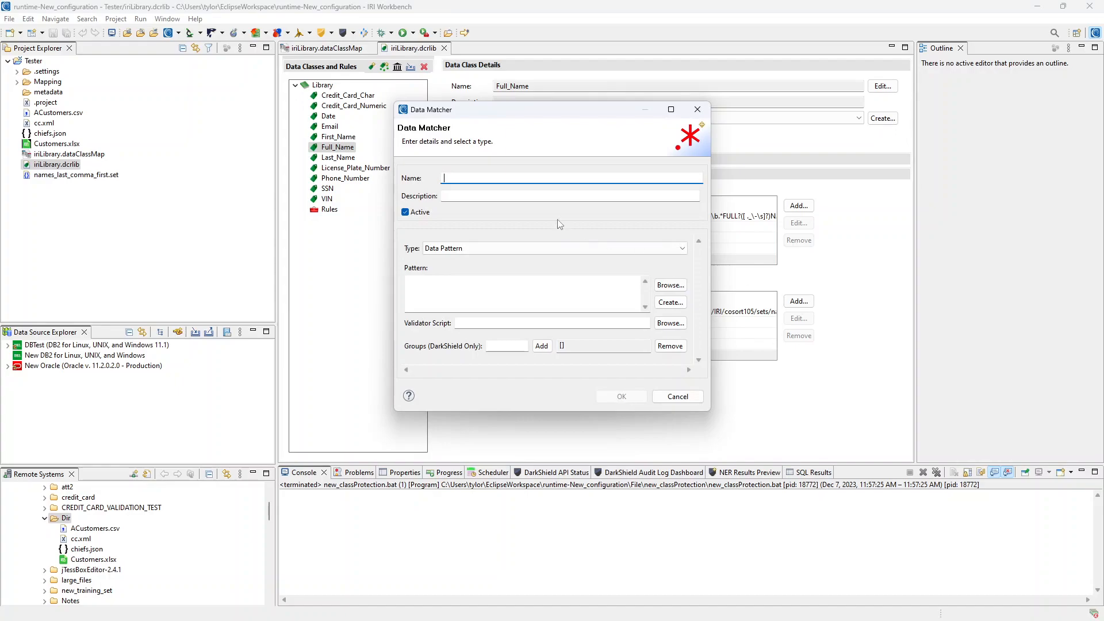
text(fullname)
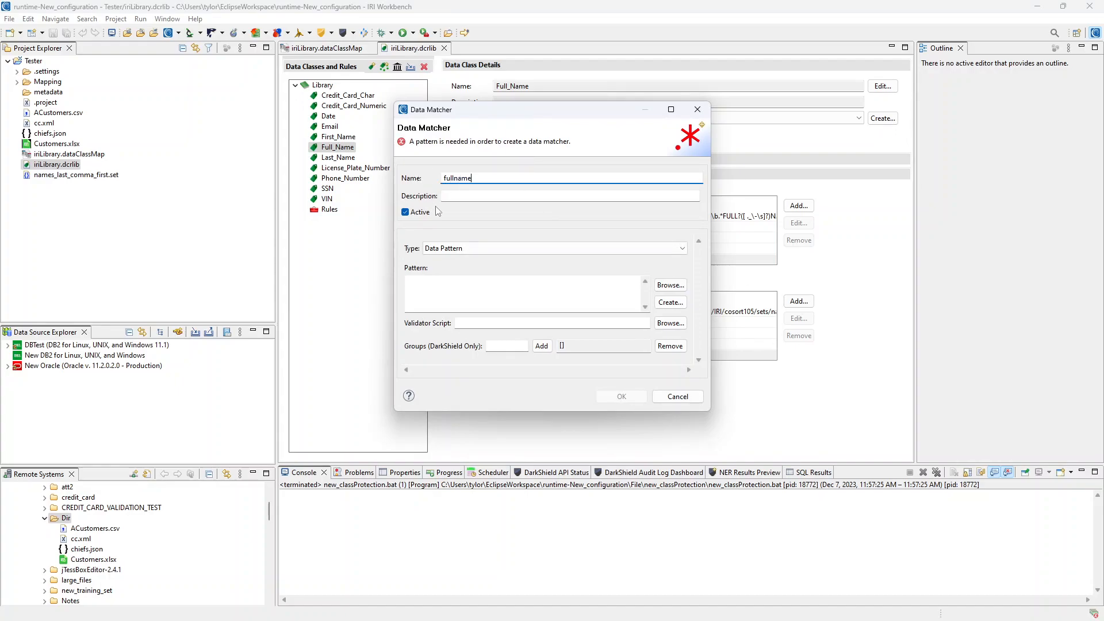
click(438, 252)
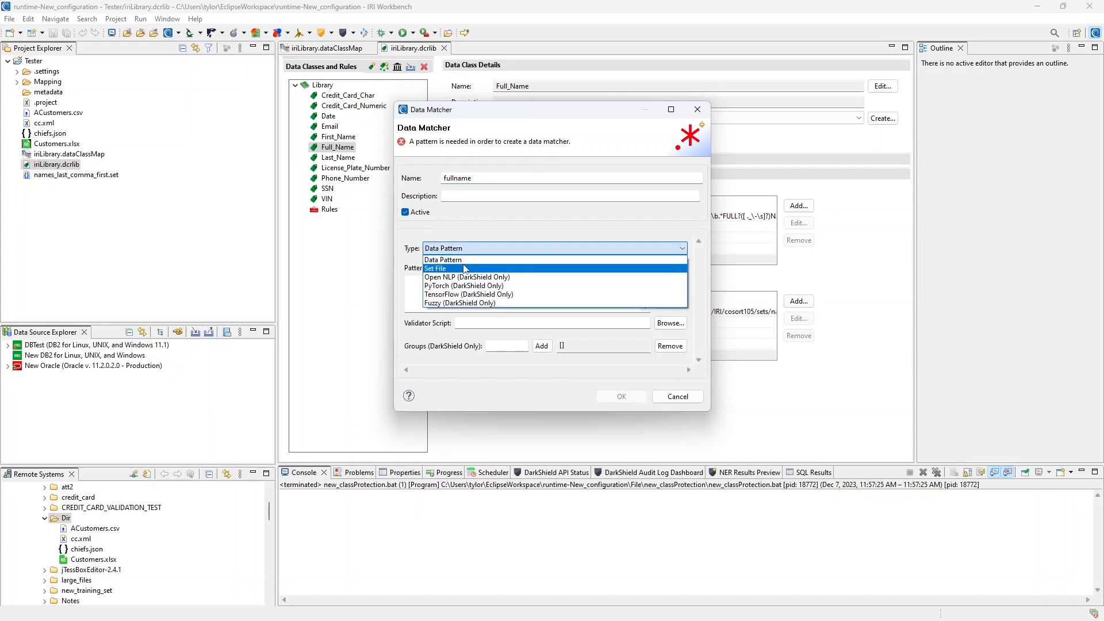
click(465, 268)
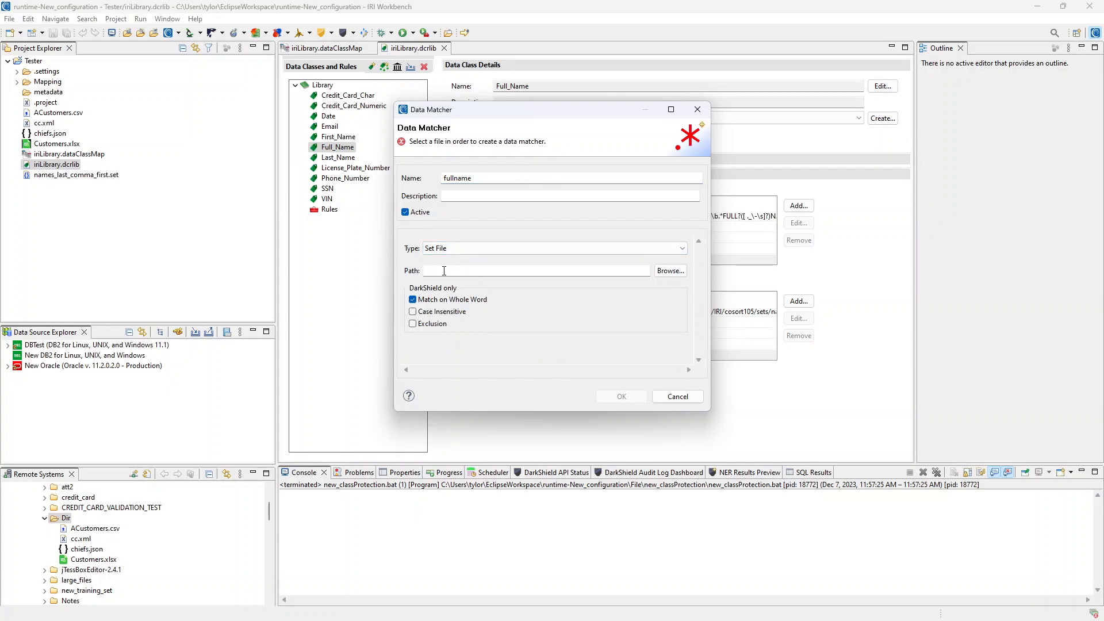
click(670, 271)
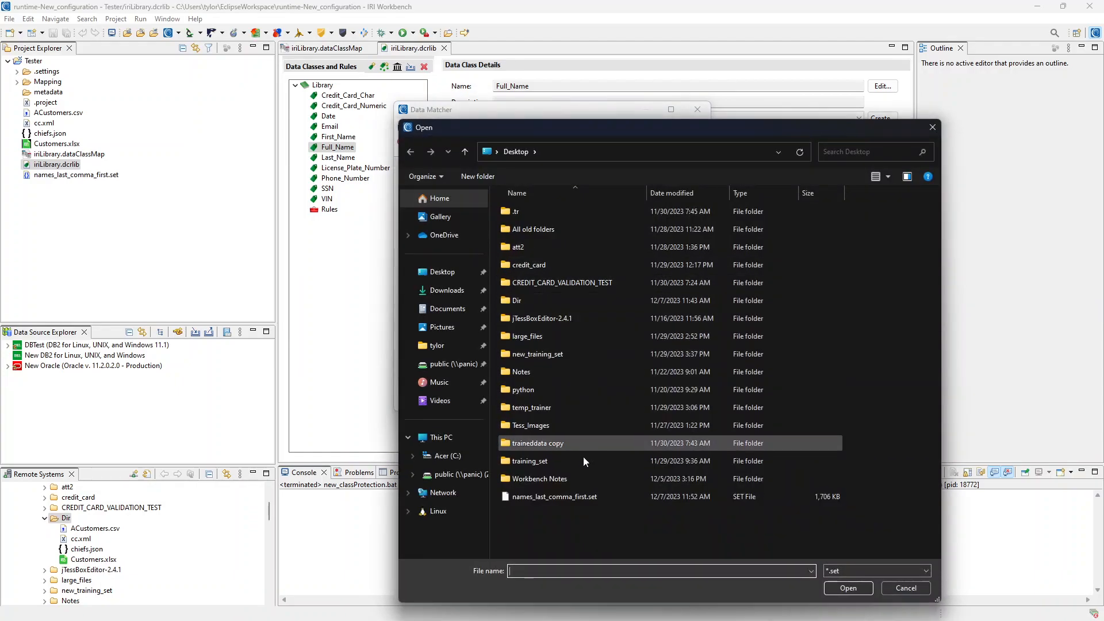
click(575, 498)
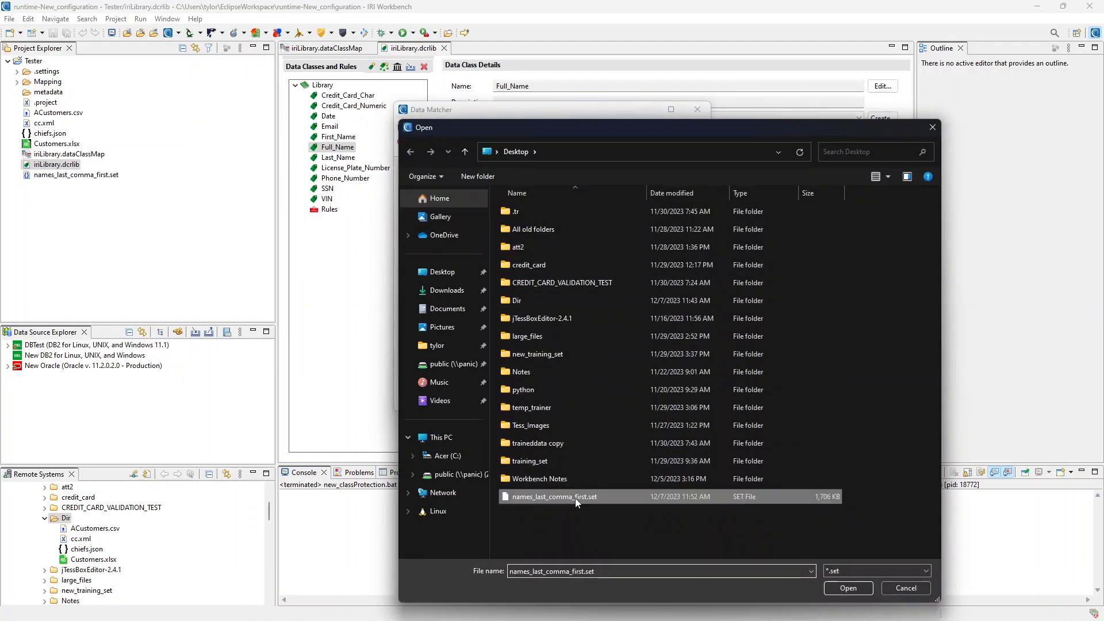
click(849, 587)
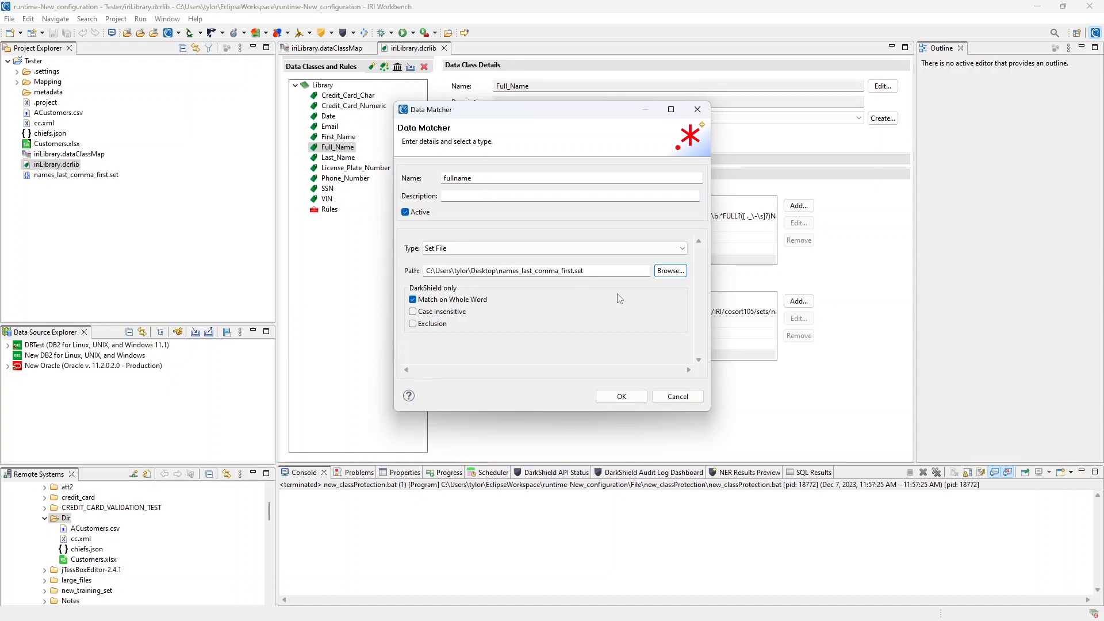
click(622, 396)
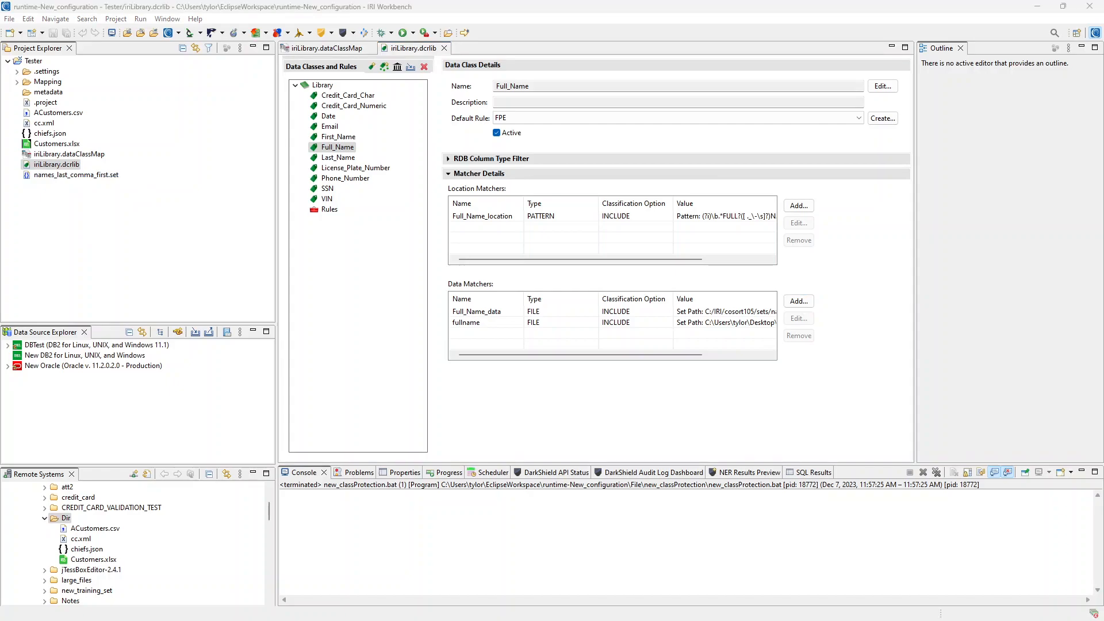
- Reopen iriLibrary.dataClassMap and reclassify its sources against all data classes
double_click(69, 155)
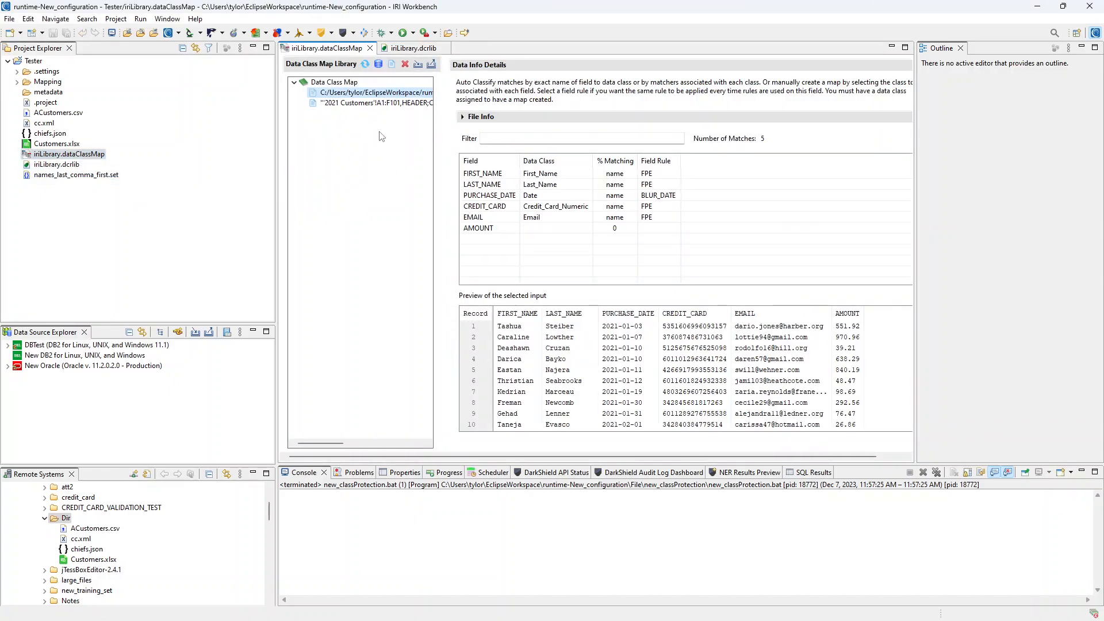
click(364, 66)
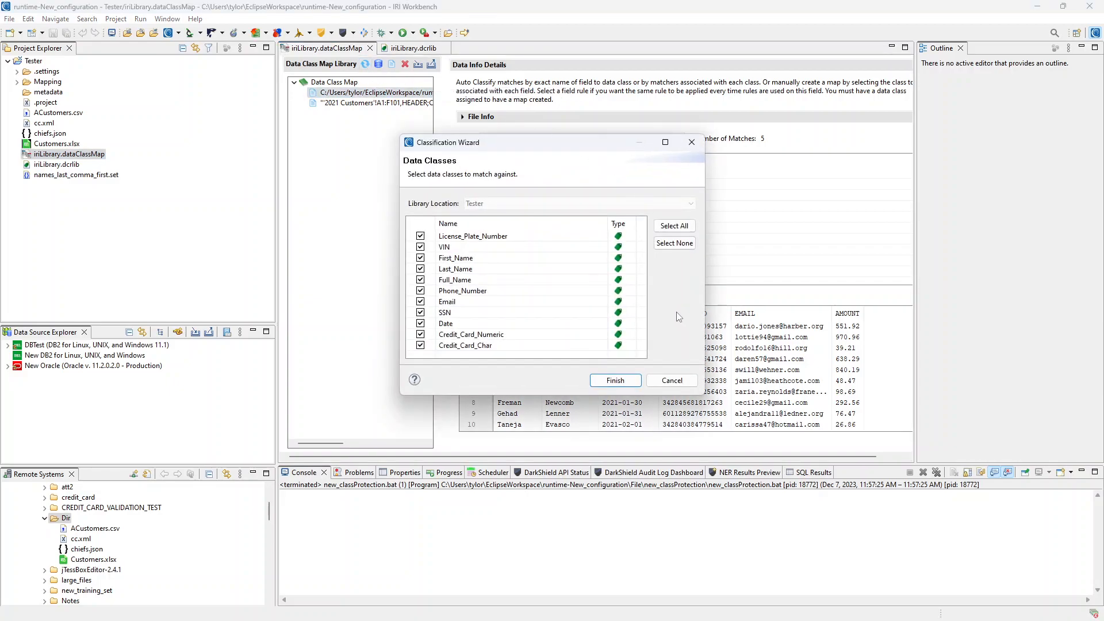
click(637, 379)
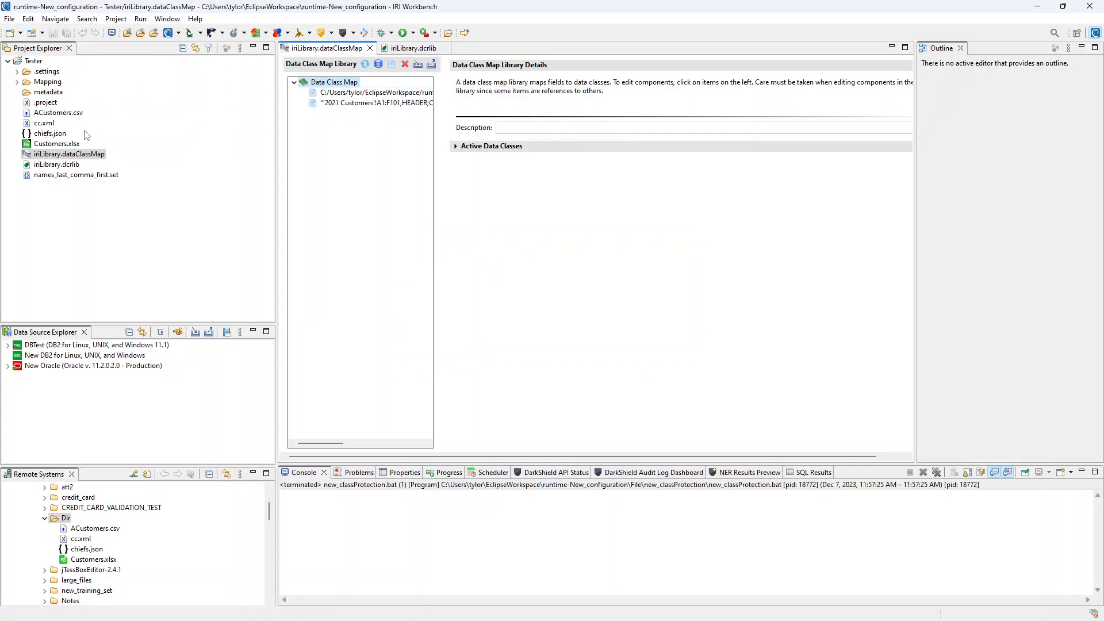
- Copy the file path of cc.xml from the Tester project
click(52, 114)
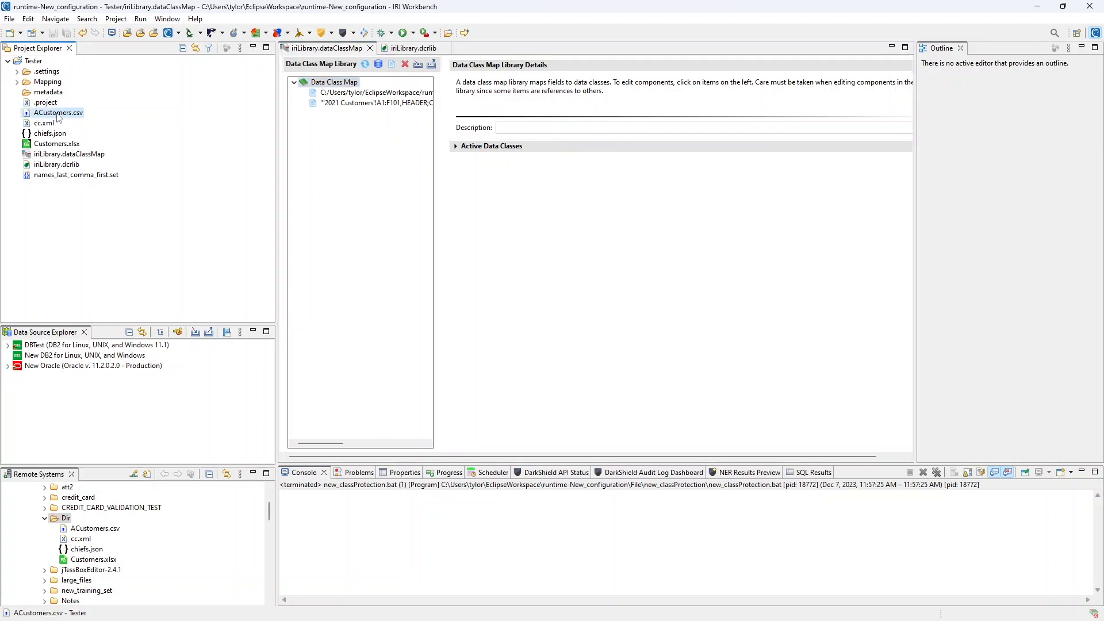
right_click(46, 123)
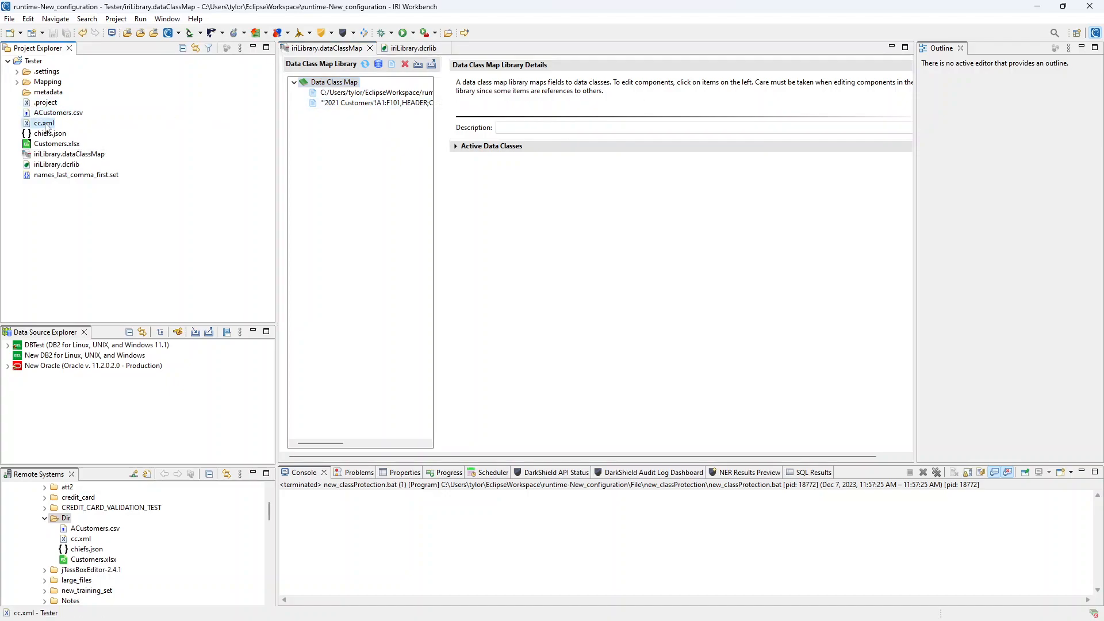
click(163, 217)
- Add cc.xml as a new data source in the data class map by pasting its path
click(393, 65)
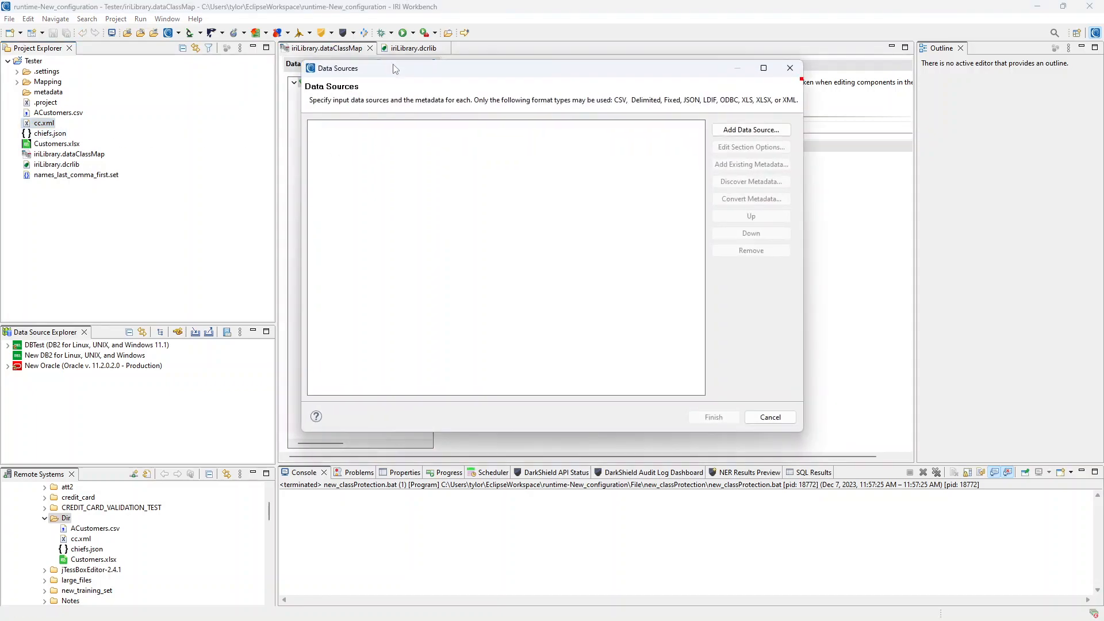
click(749, 130)
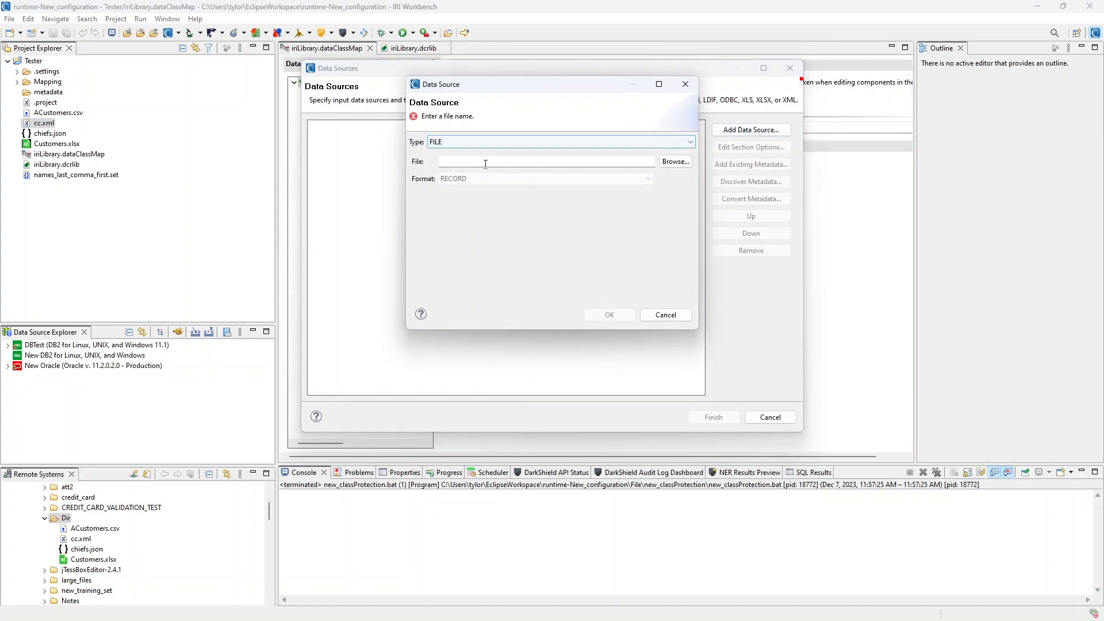
click(537, 163)
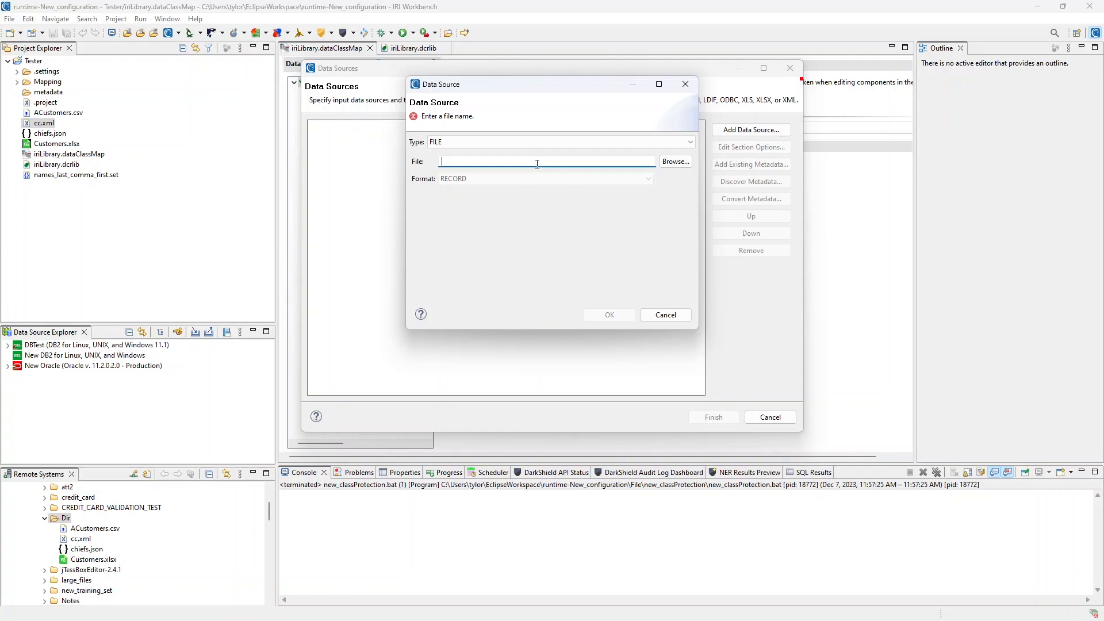
key(ctrl+v)
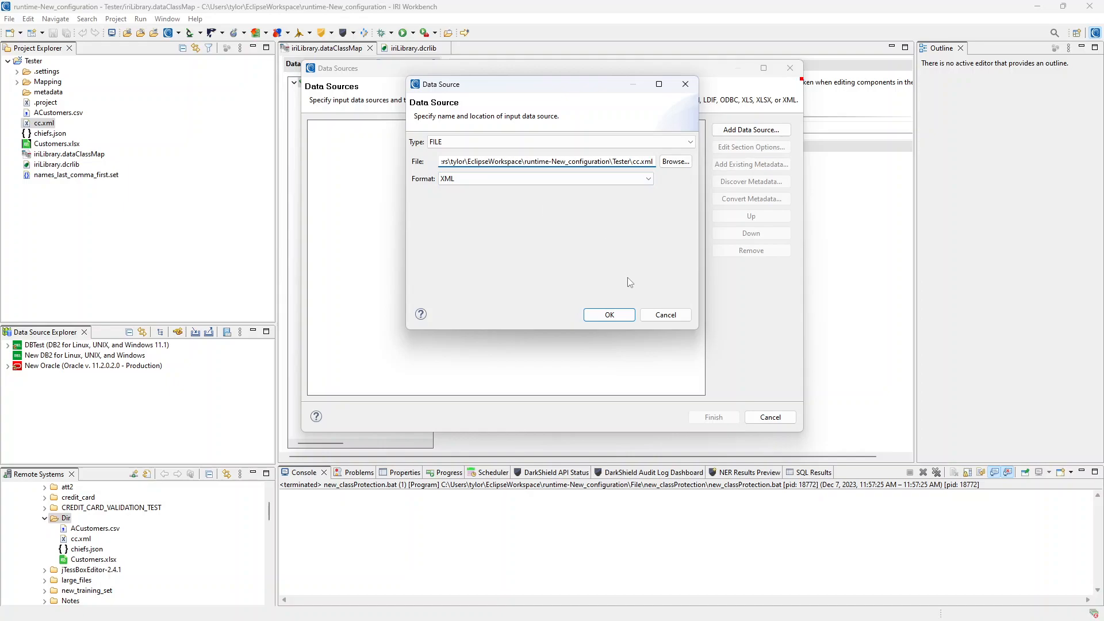
click(610, 316)
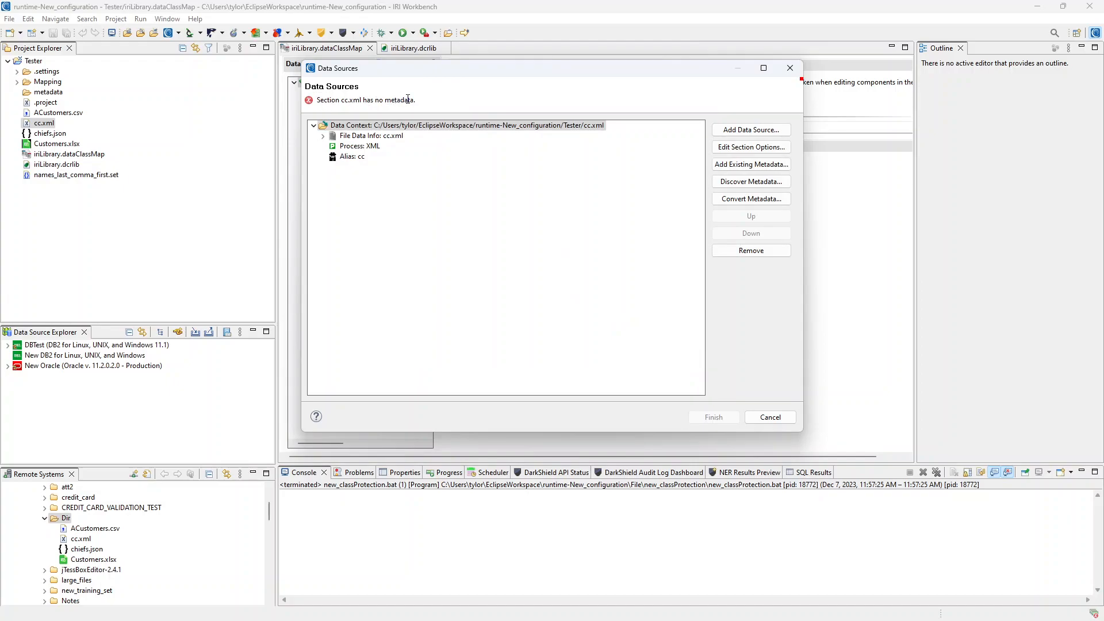
- Discover cc.xml metadata into cc.ddf with fields PRESIDENT1, TERM2, PARTY3 and STATE4, and finish adding the source
click(771, 183)
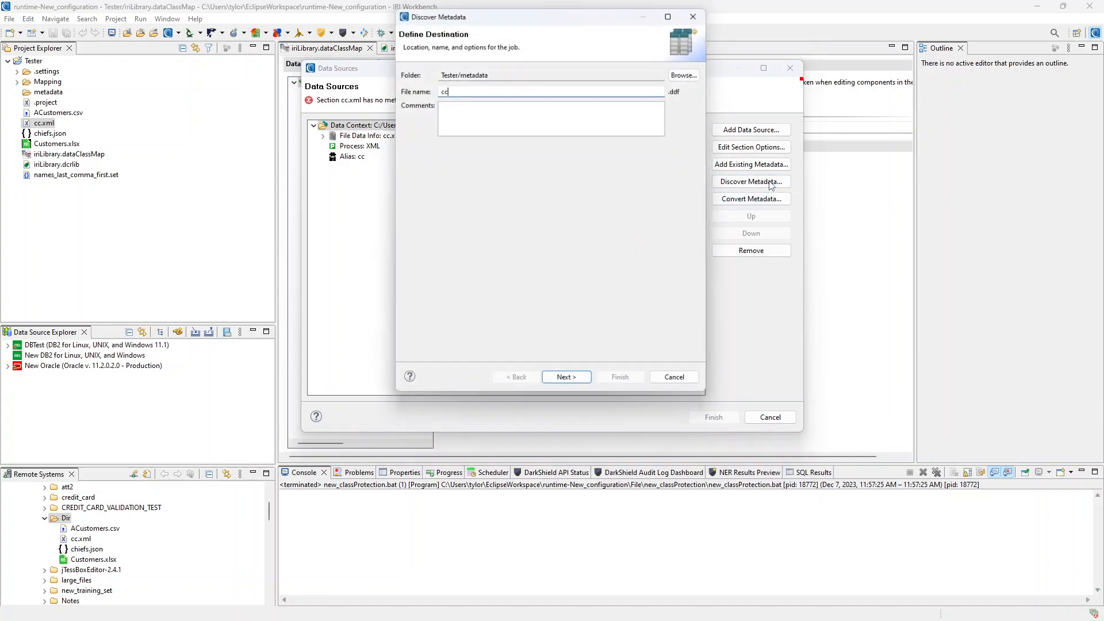
click(577, 386)
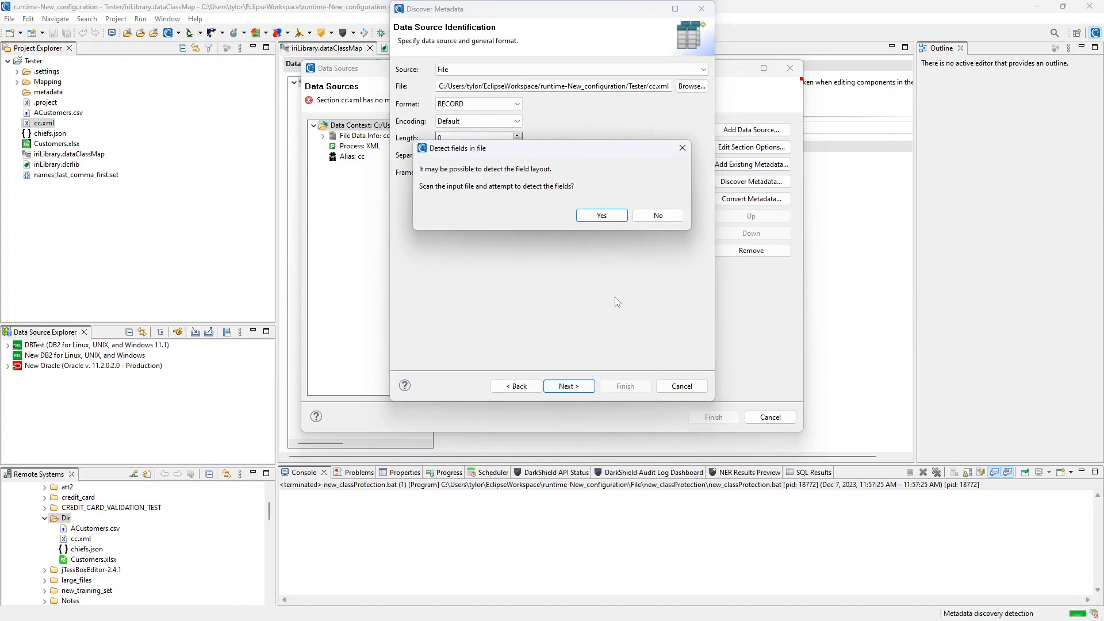
click(611, 218)
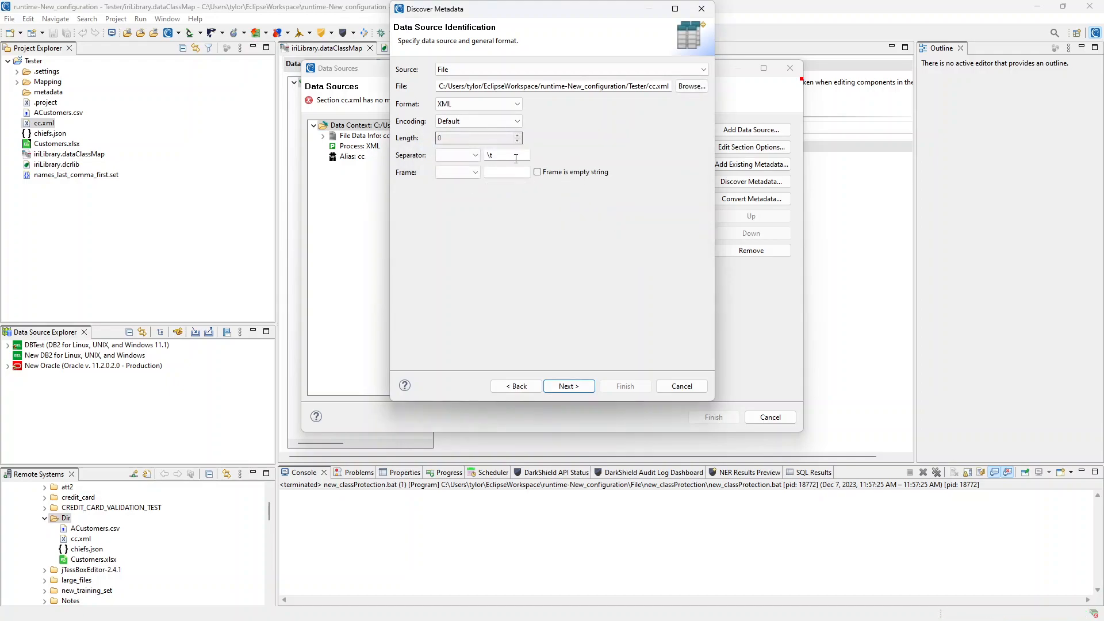
click(569, 387)
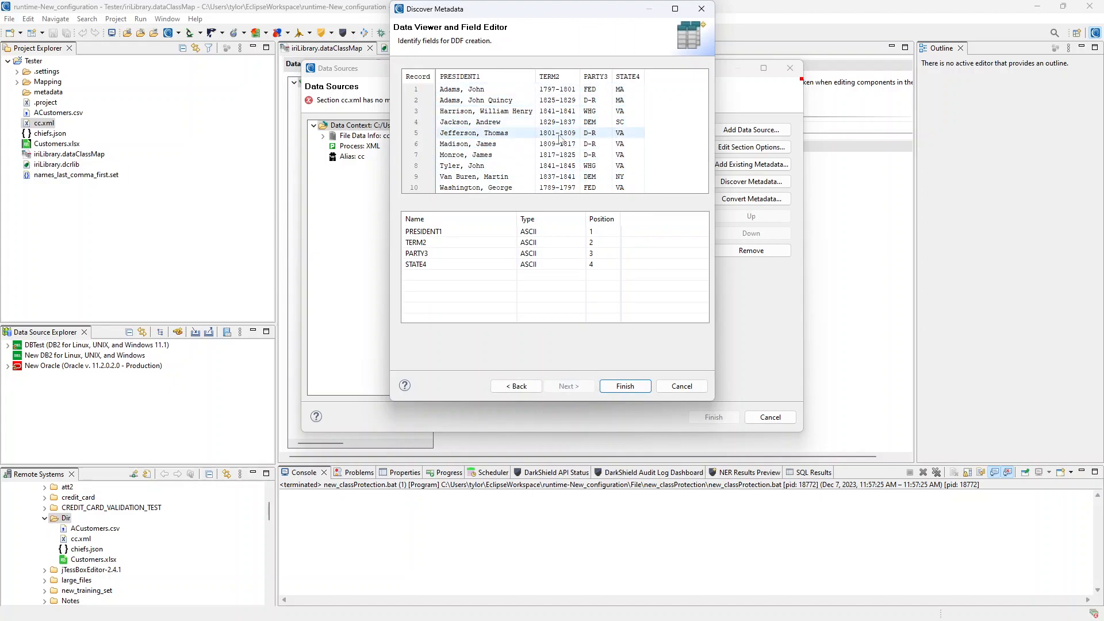
click(620, 386)
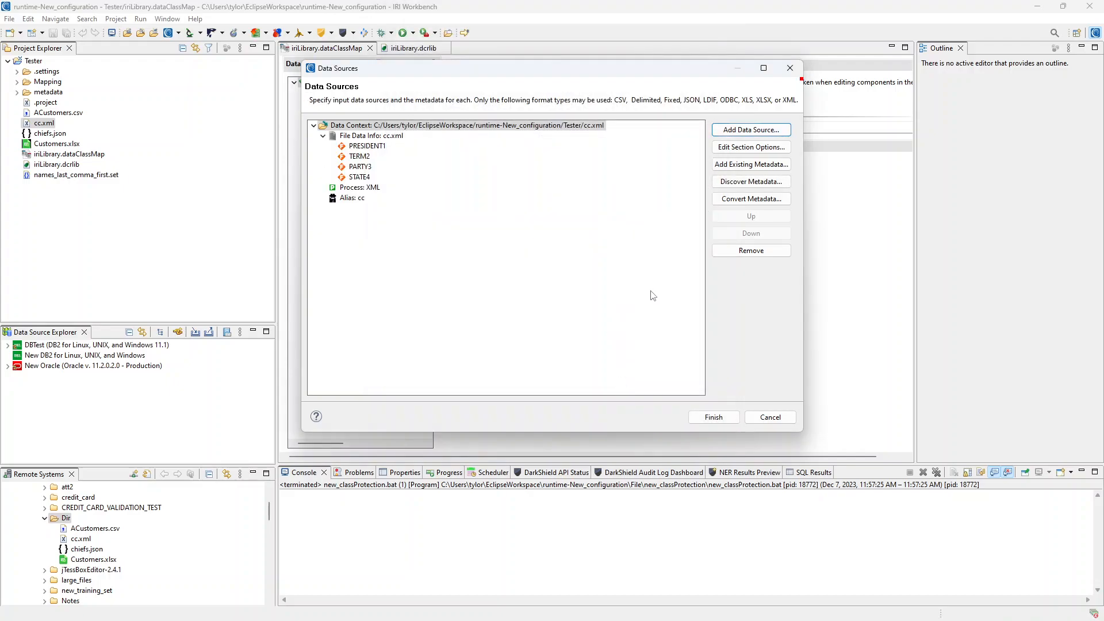
click(713, 417)
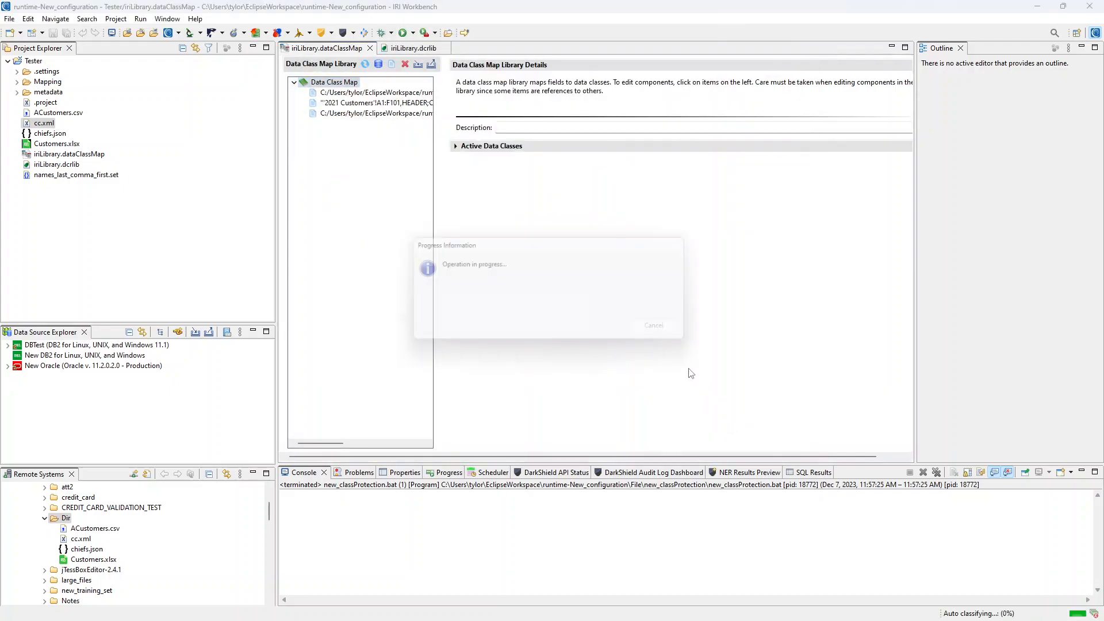
- Show the cc.xml data info, with PRESIDENT1 matched to Full_Name at 100% using FPE
click(373, 114)
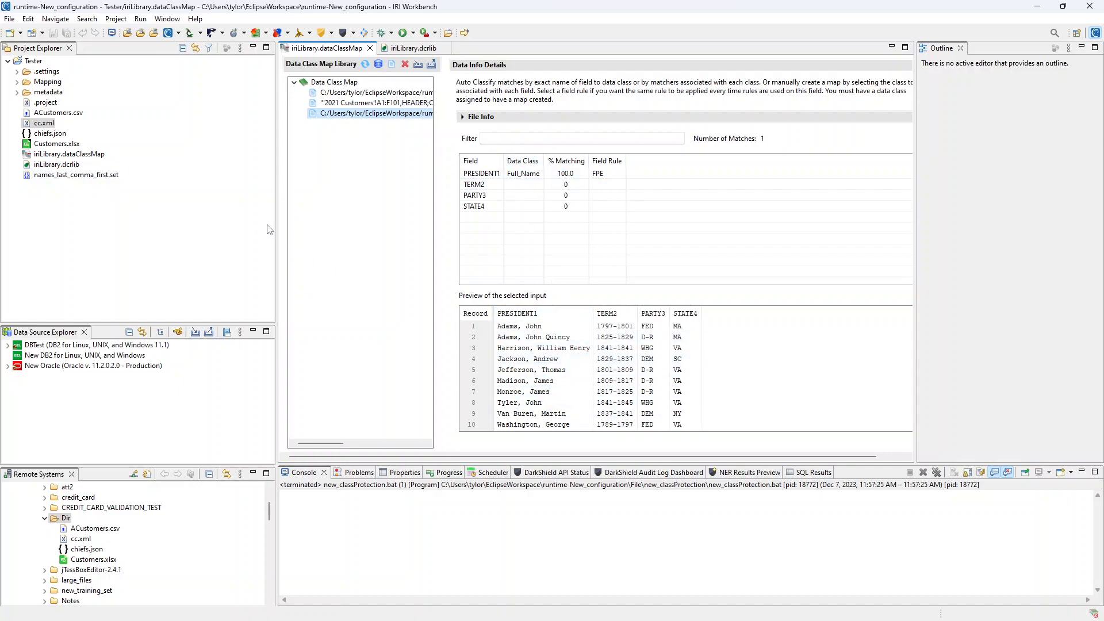
click(51, 134)
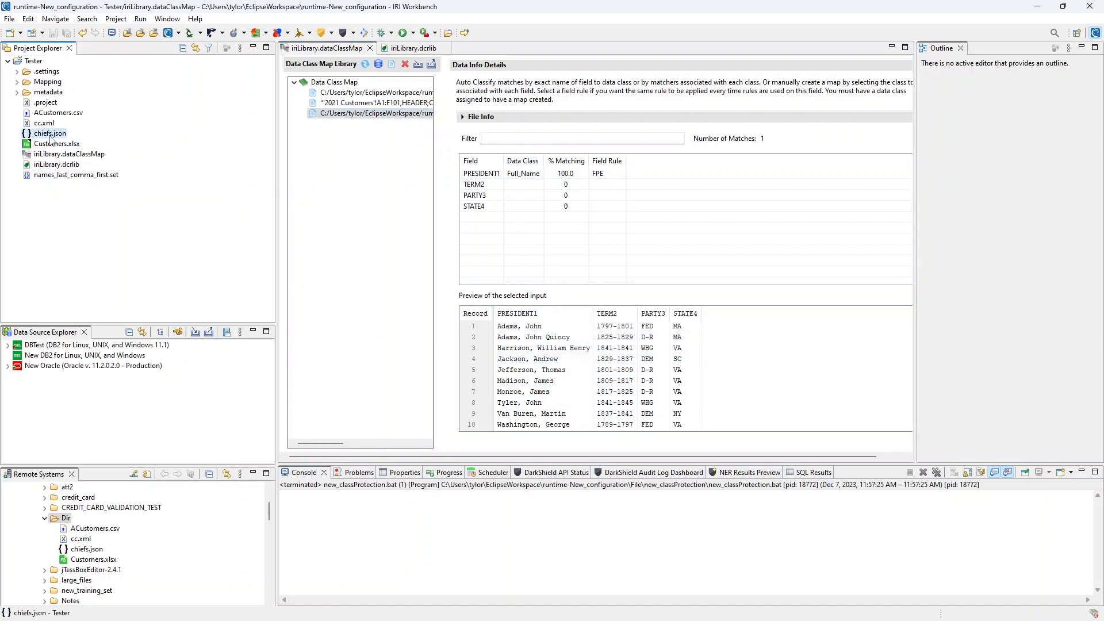
- Copy the chiefs.json path and add it as a new data source in the map
right_click(51, 135)
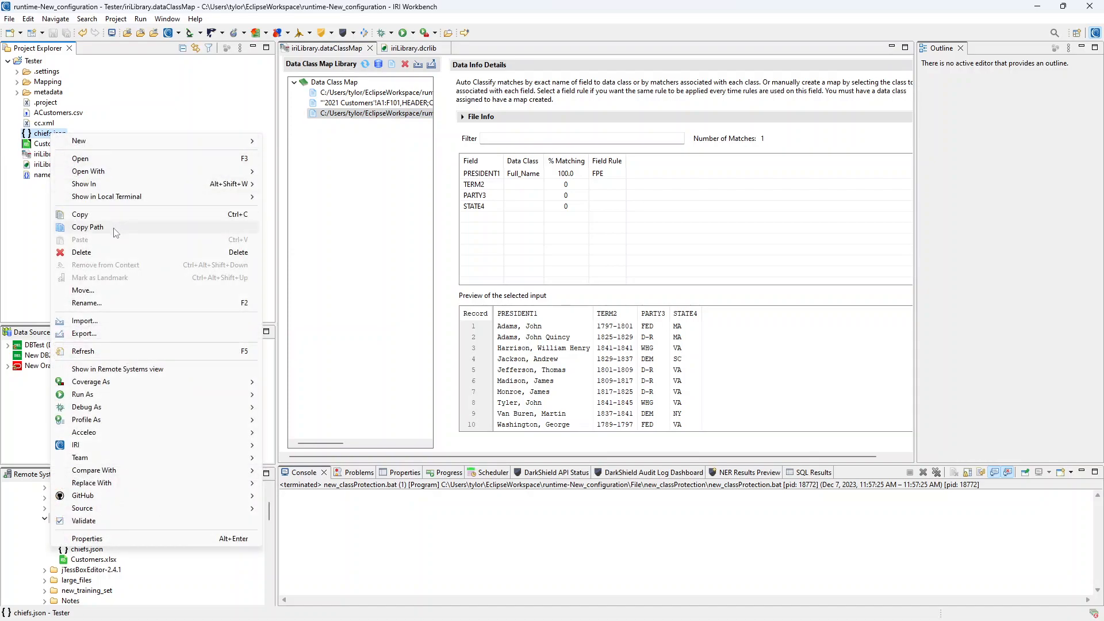
click(200, 205)
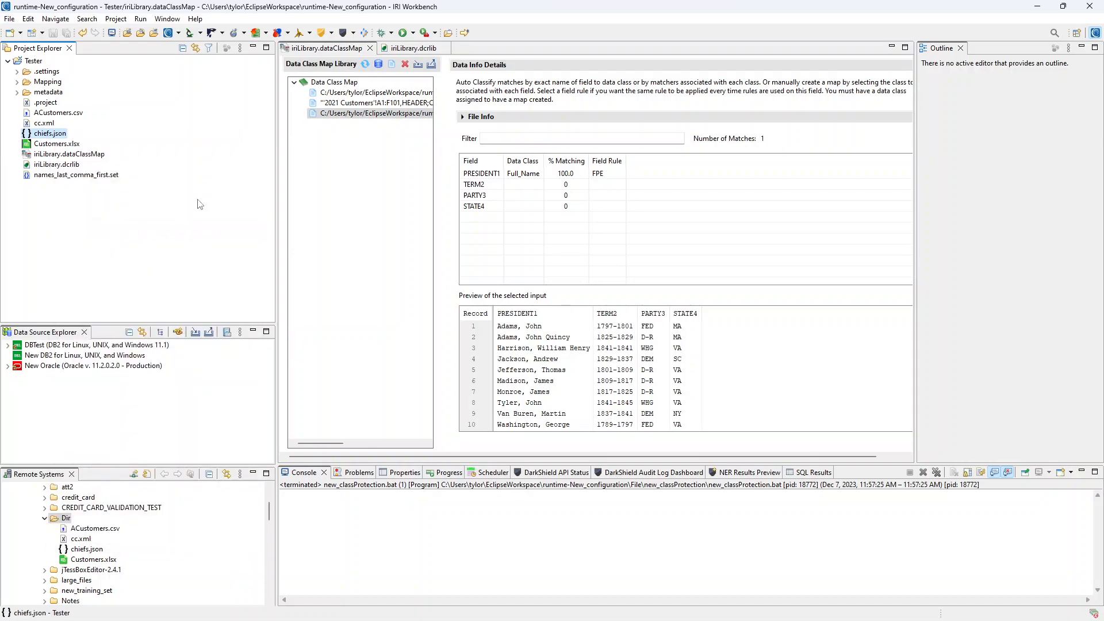
click(393, 65)
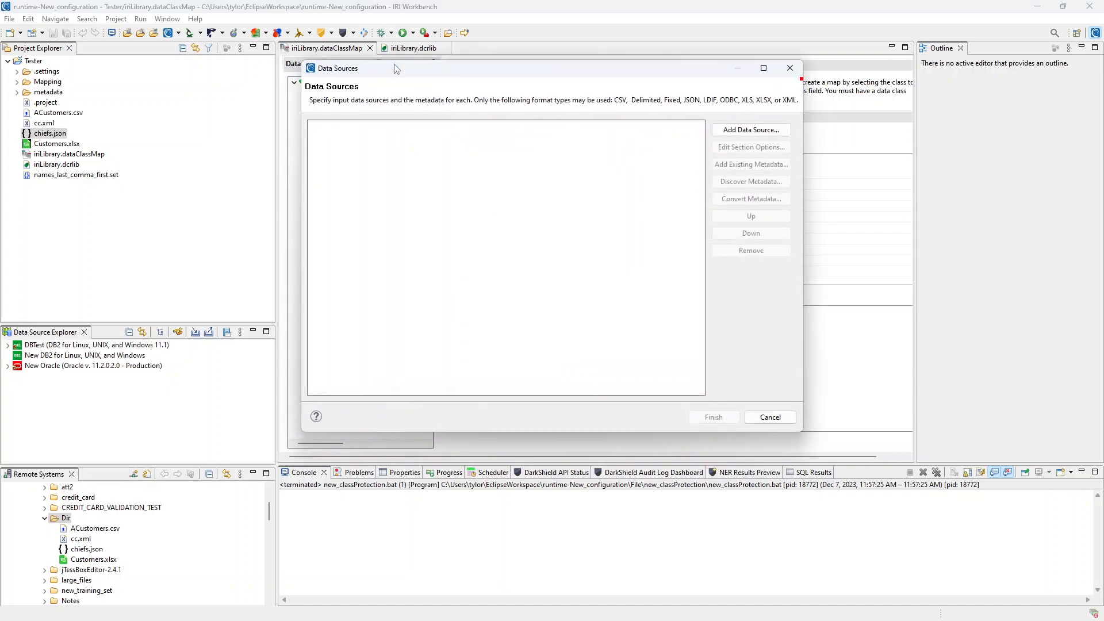
click(737, 130)
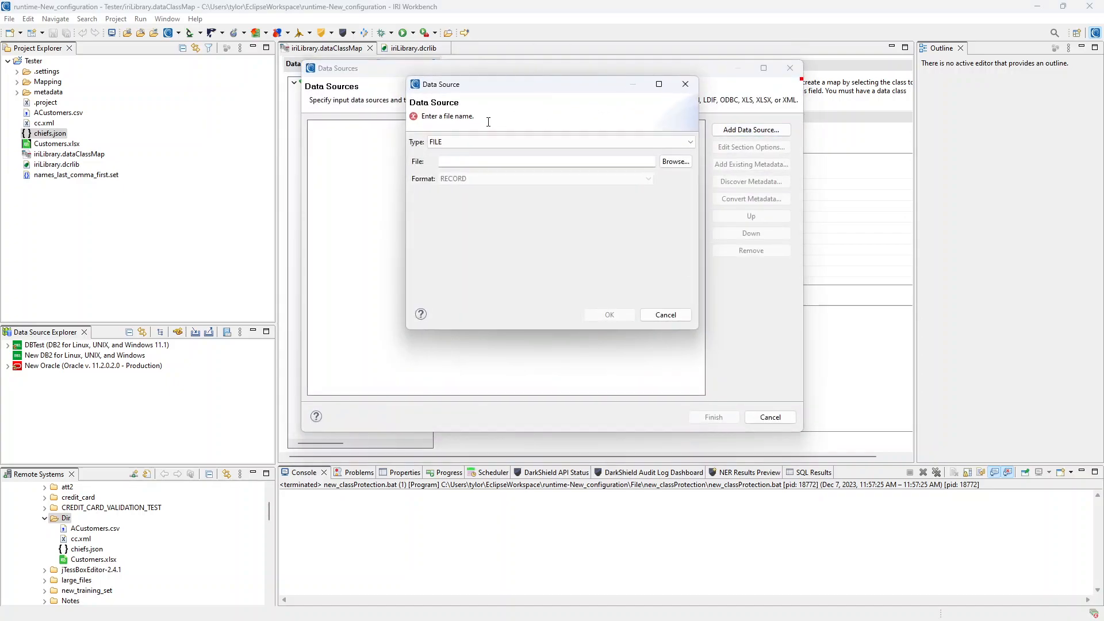
click(498, 163)
key(ctrl+v)
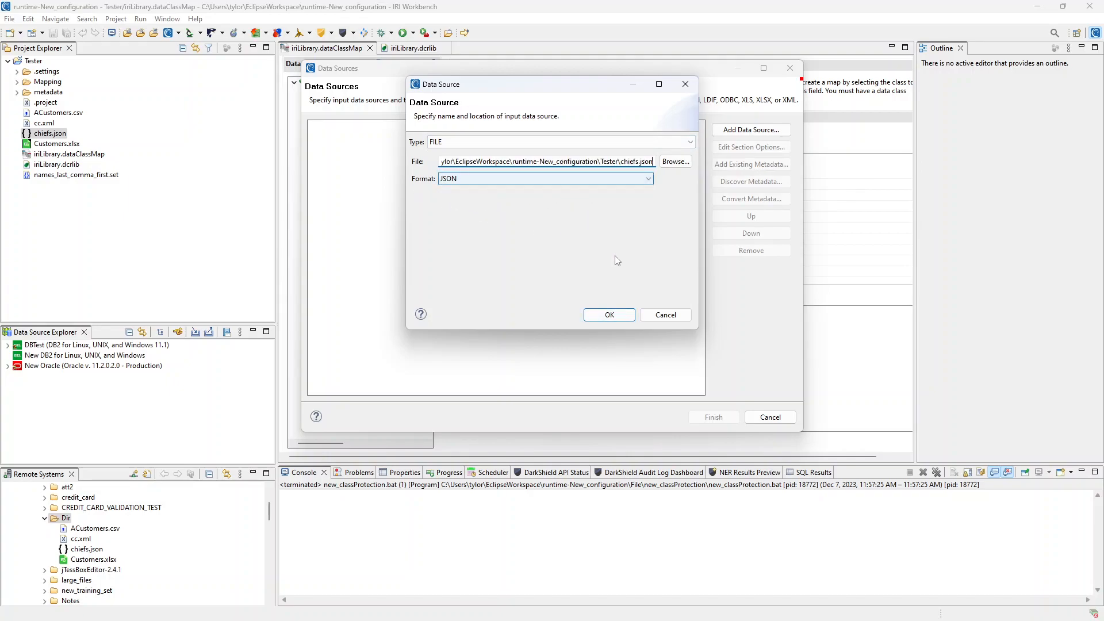
click(611, 316)
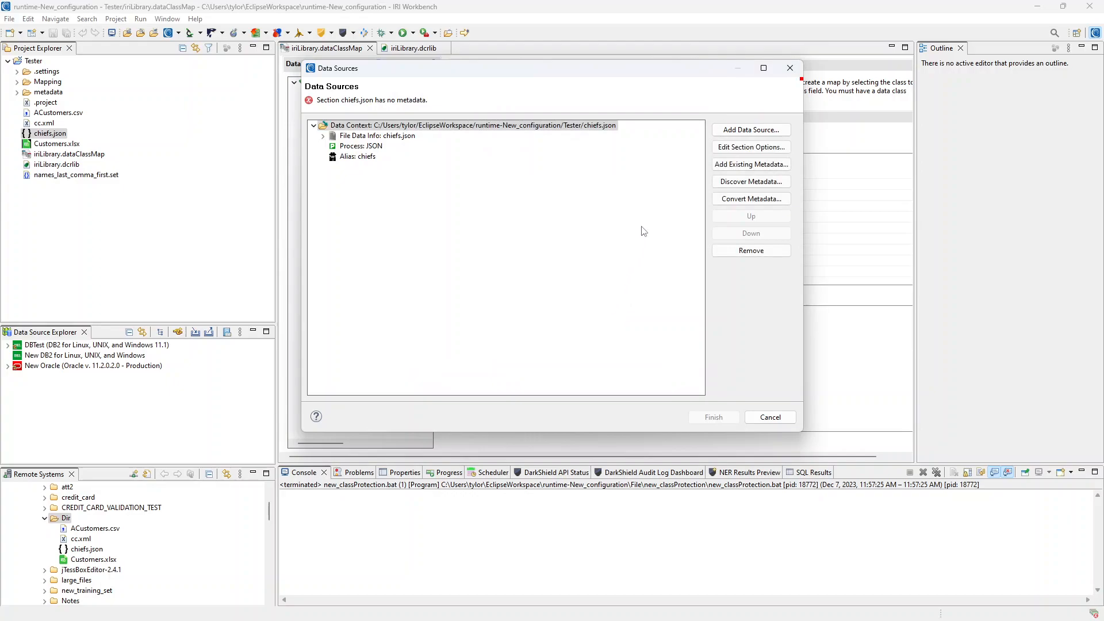
- Discover chiefs.json metadata, finish the source, and show NAME1 matched to Full_Name at 100%
click(736, 183)
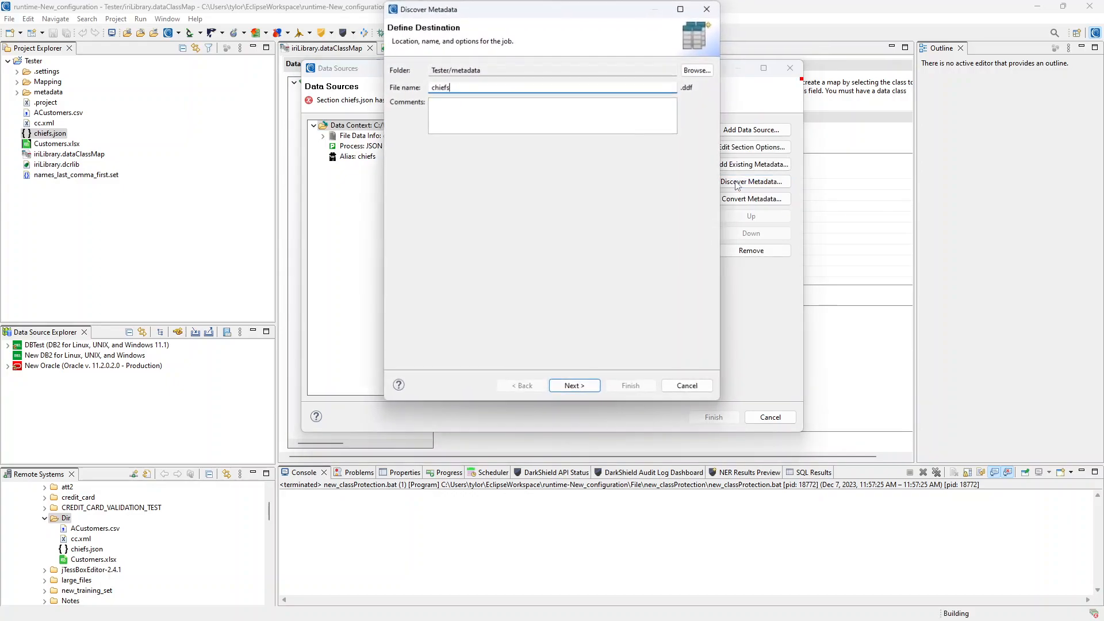
click(575, 386)
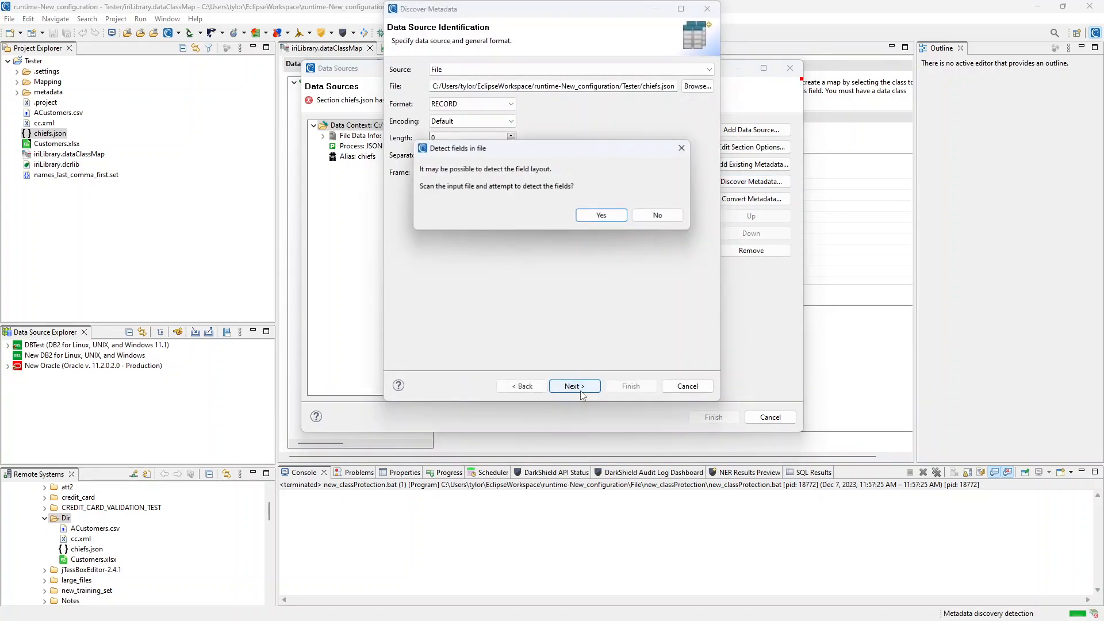
click(604, 216)
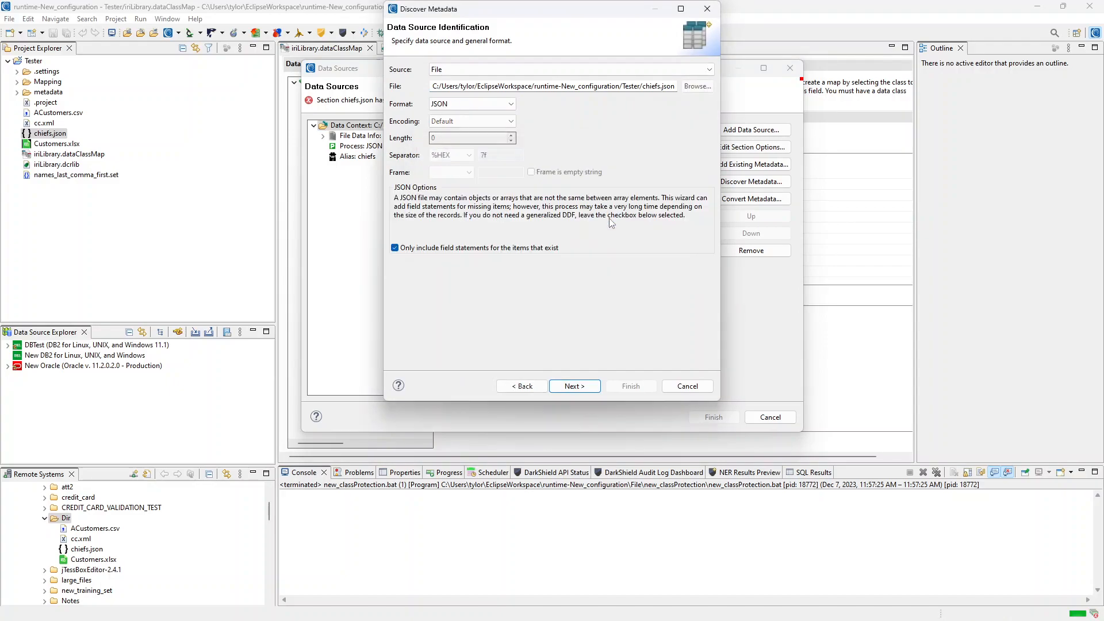
click(575, 386)
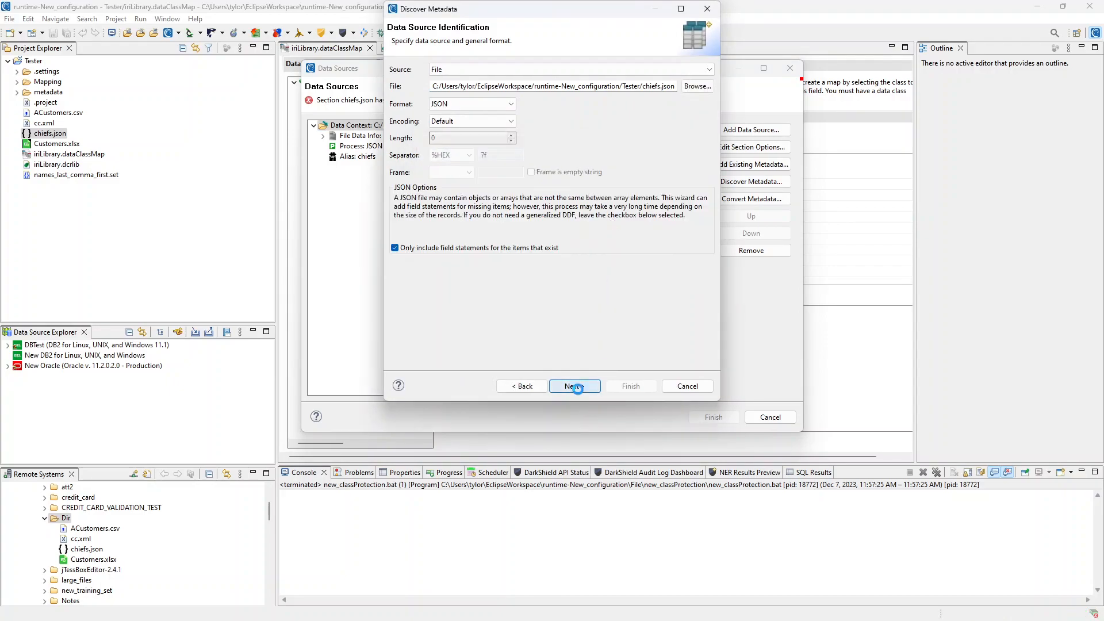
click(616, 389)
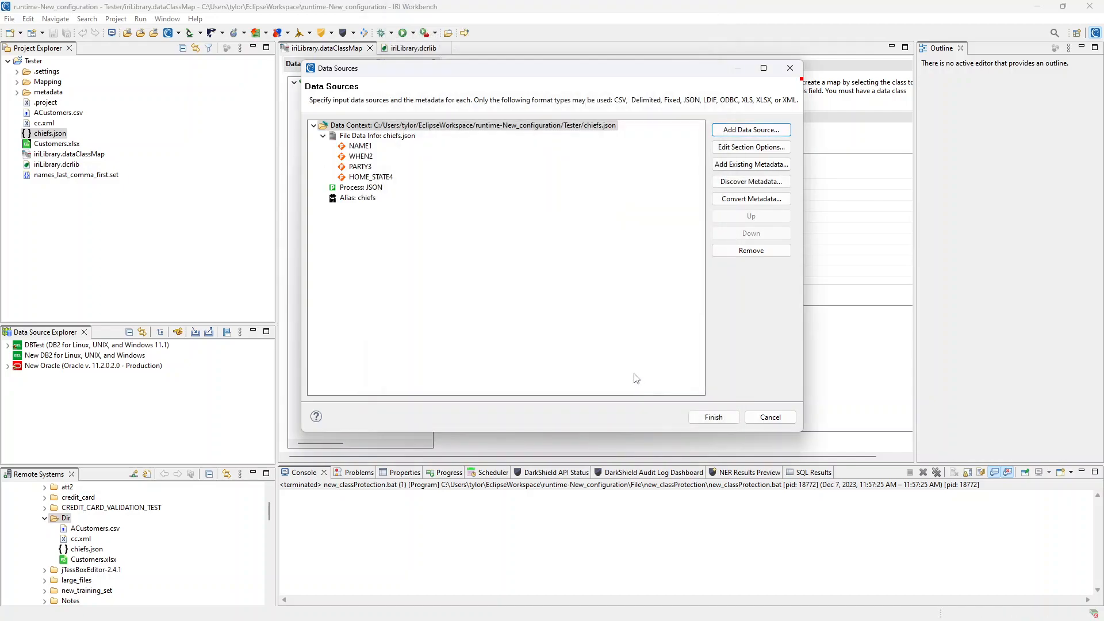
click(715, 418)
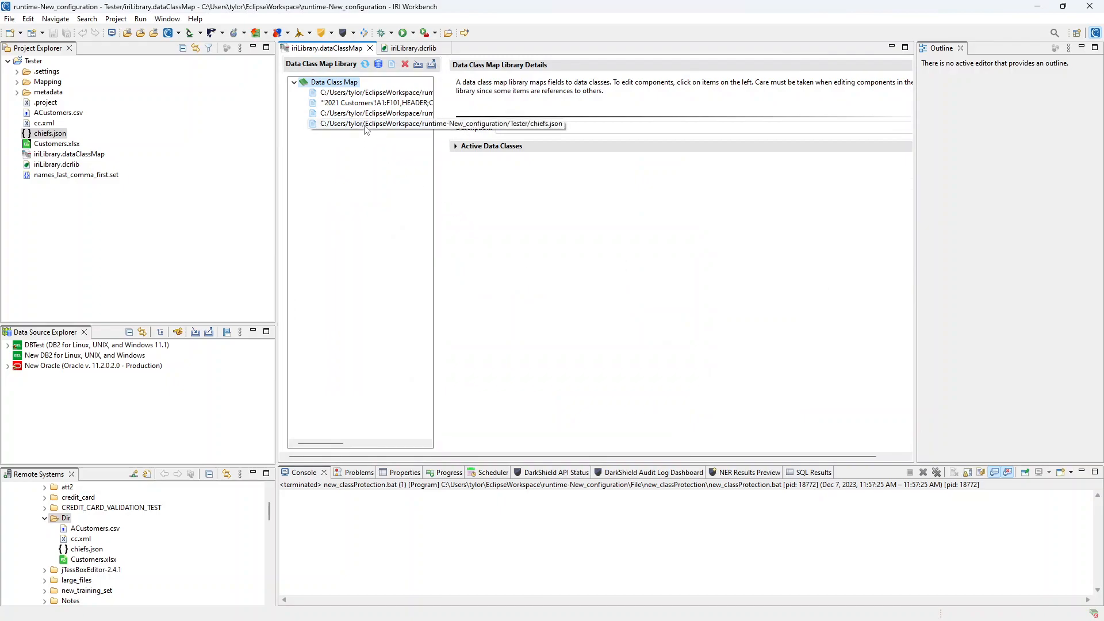
click(366, 125)
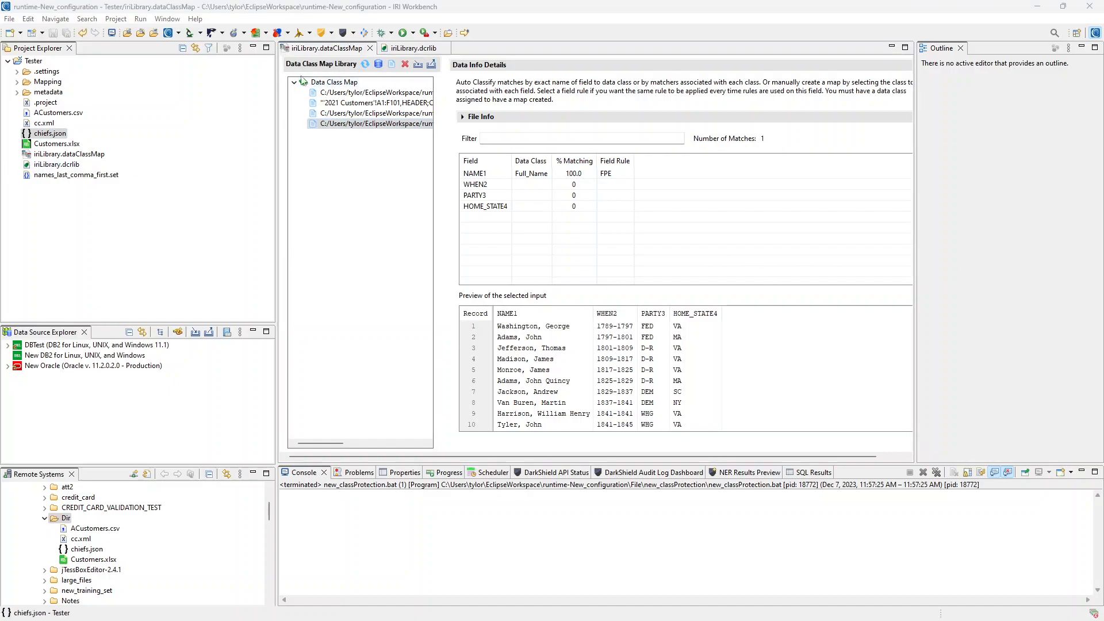
click(46, 81)
- Copy the Mapping folder path and start a data class map file masking job named new_classProtection
right_click(46, 82)
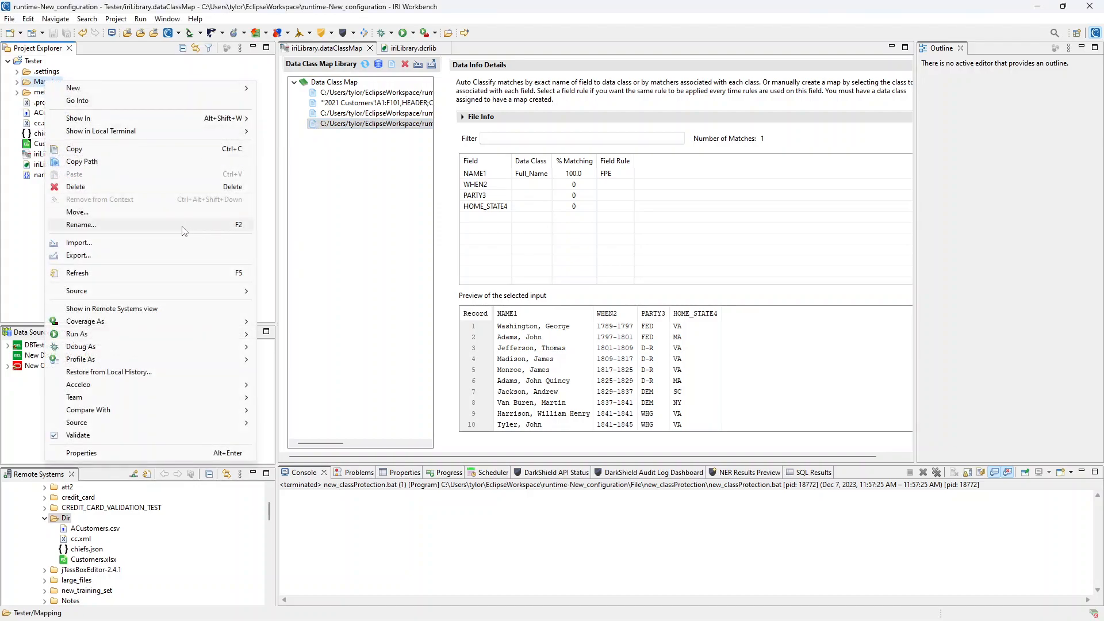
click(82, 162)
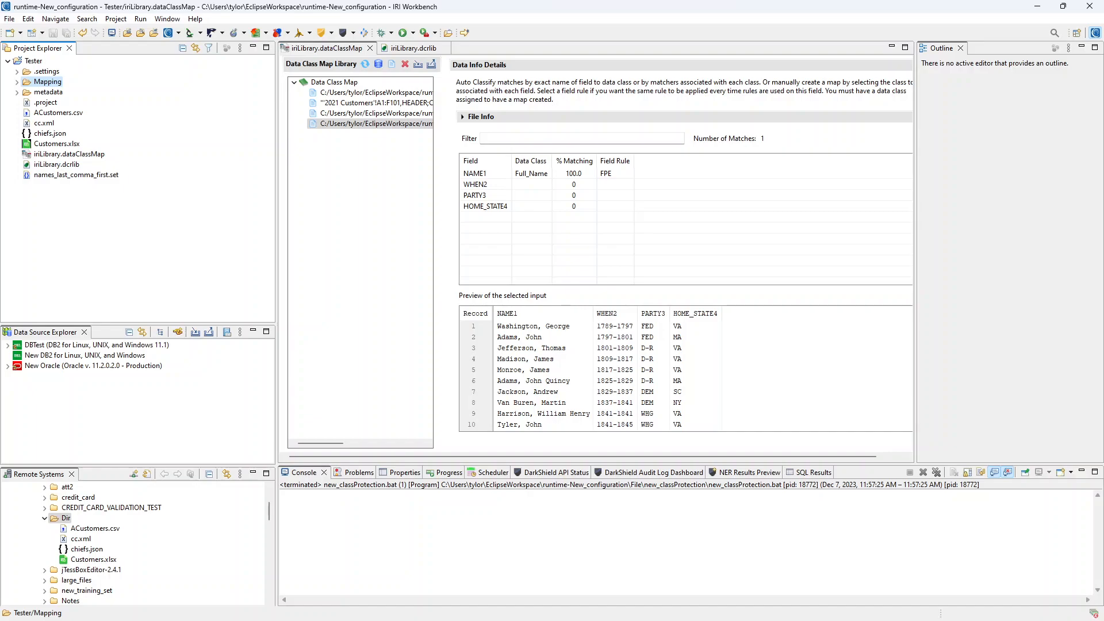
click(332, 33)
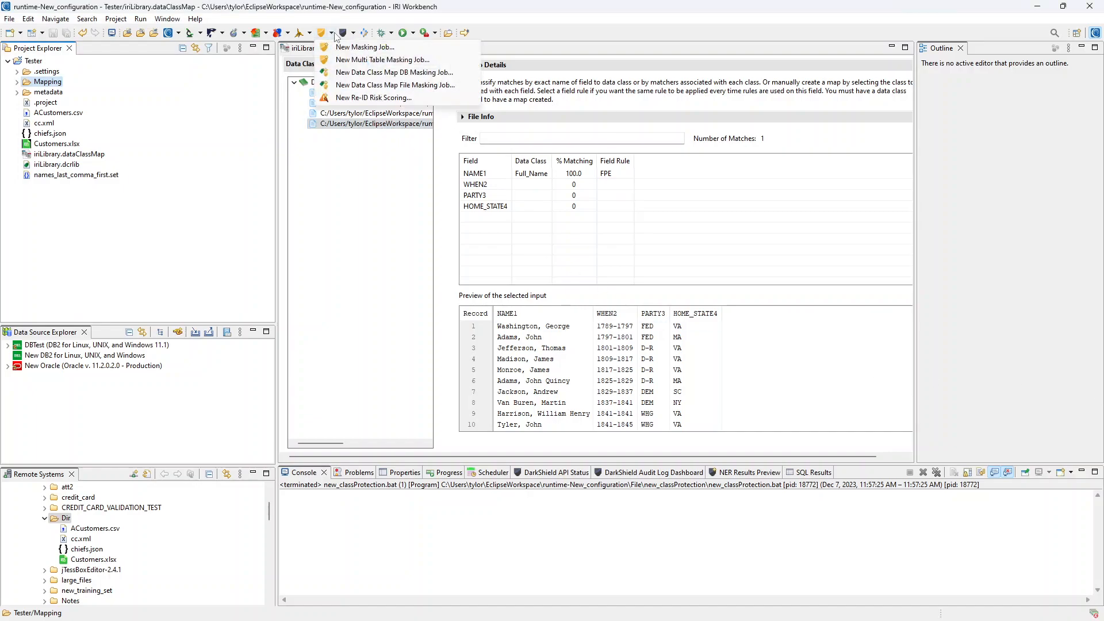
click(419, 86)
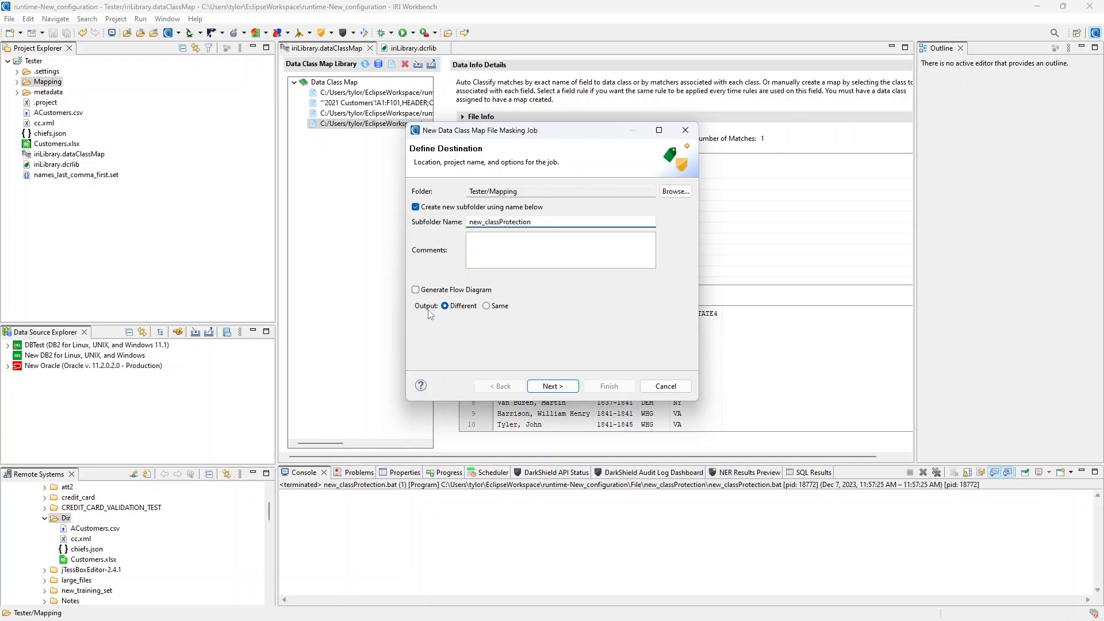
click(562, 388)
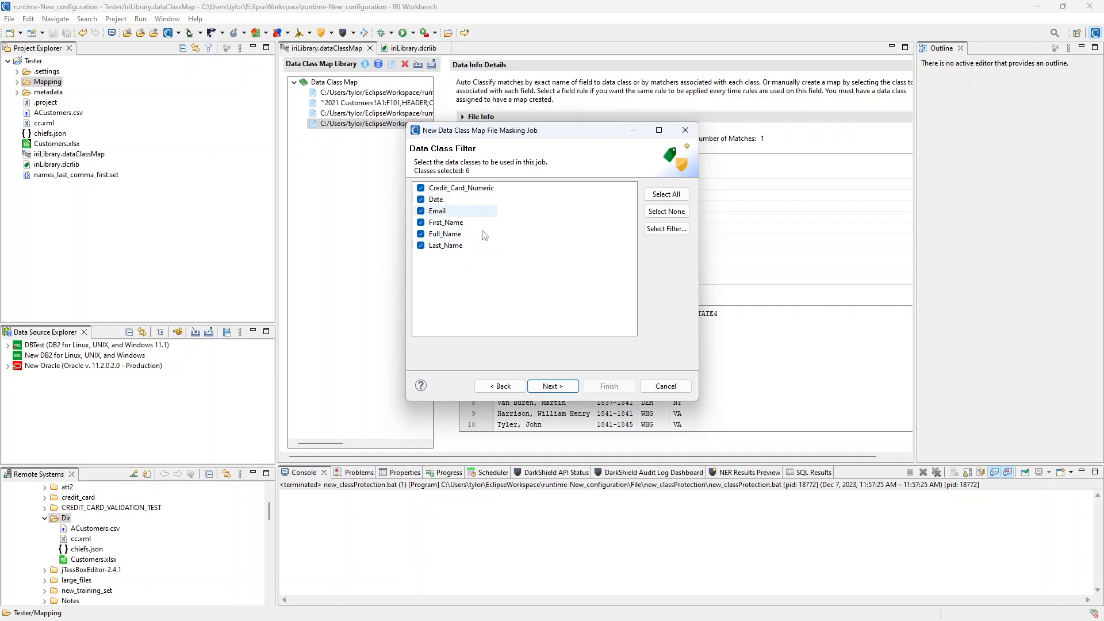
- Keep all six data classes, including Date, selected for the masking job
click(667, 212)
click(667, 194)
click(421, 199)
click(421, 199)
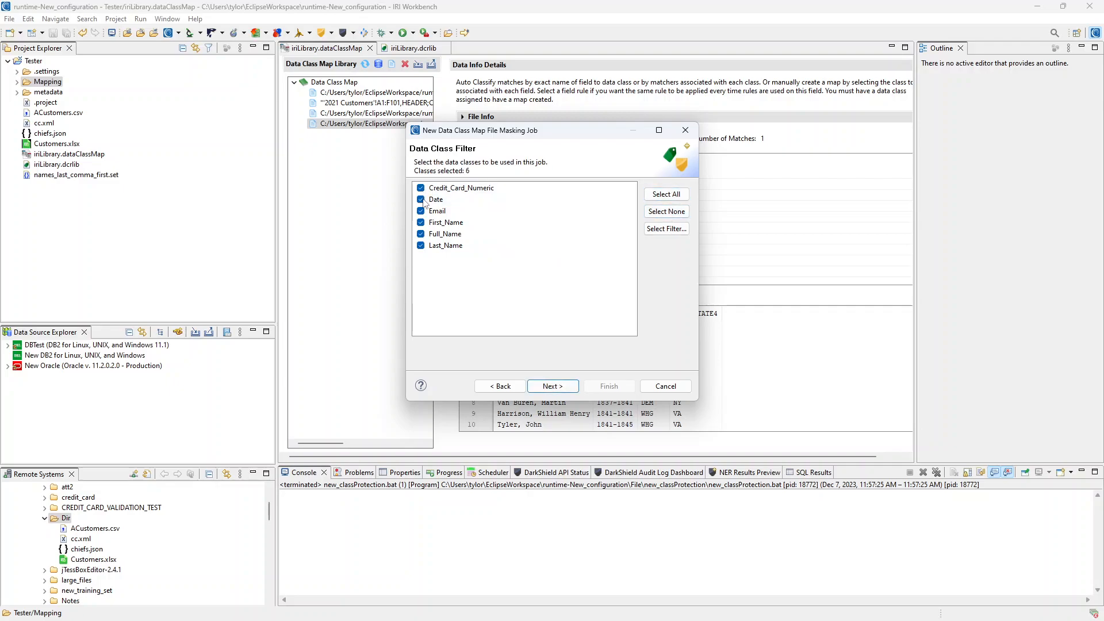
click(563, 392)
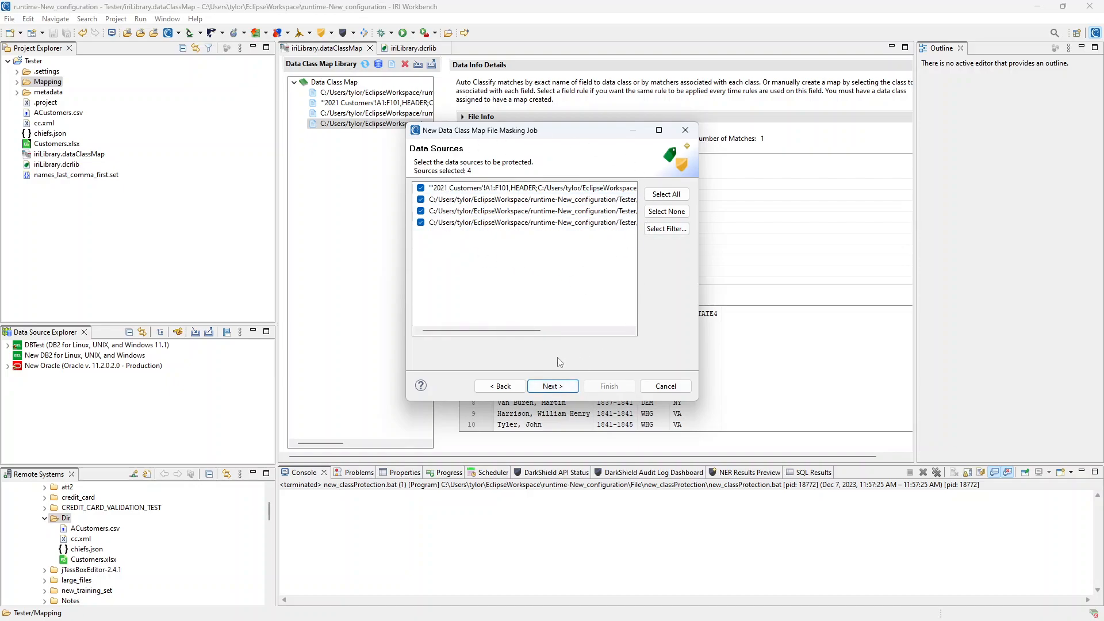
- Keep all four sources and set the target folder to the Mapping path to create the job
click(553, 387)
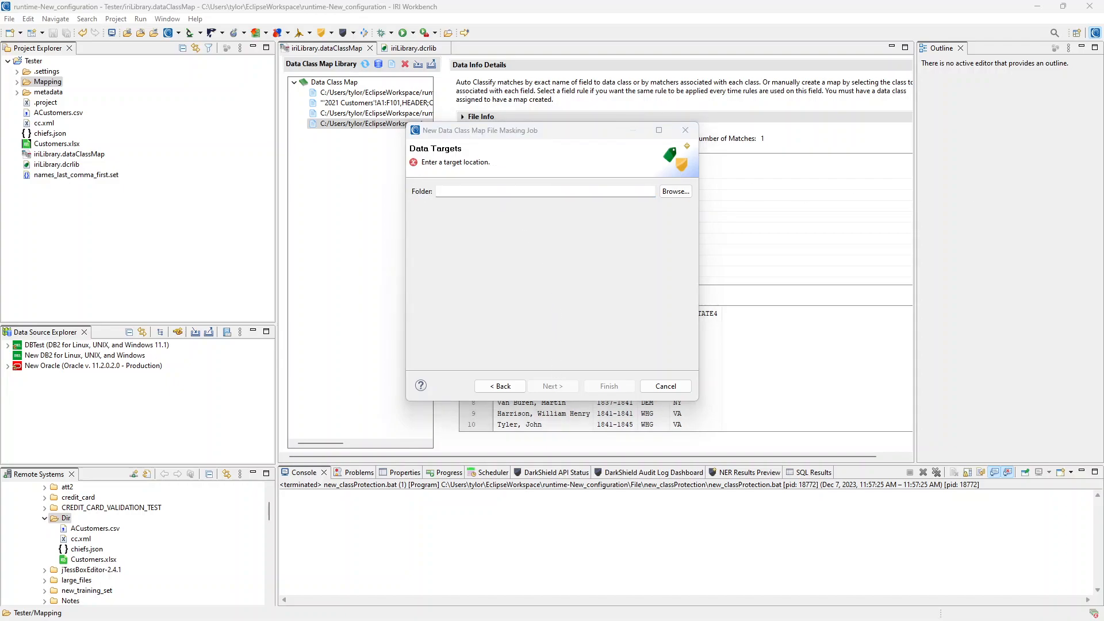
click(467, 191)
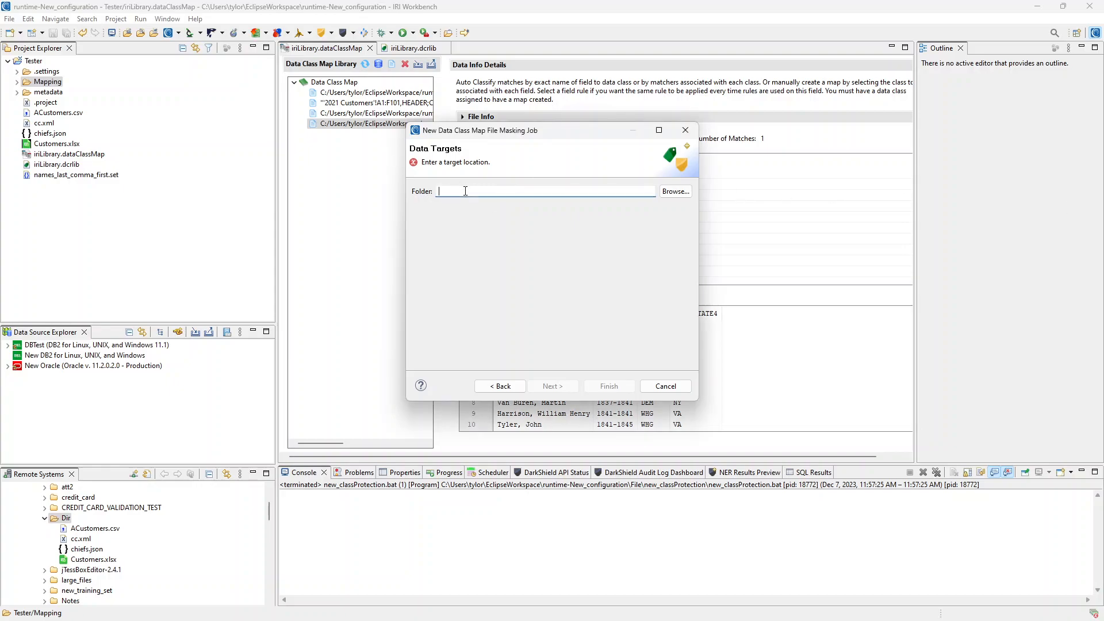
key(ctrl+v)
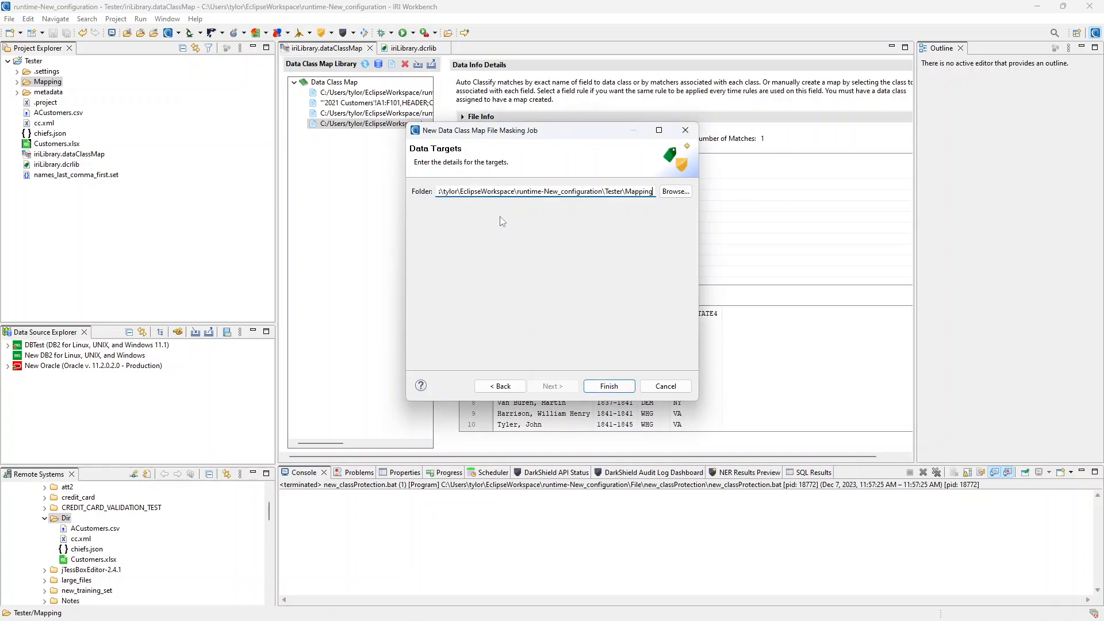
click(609, 387)
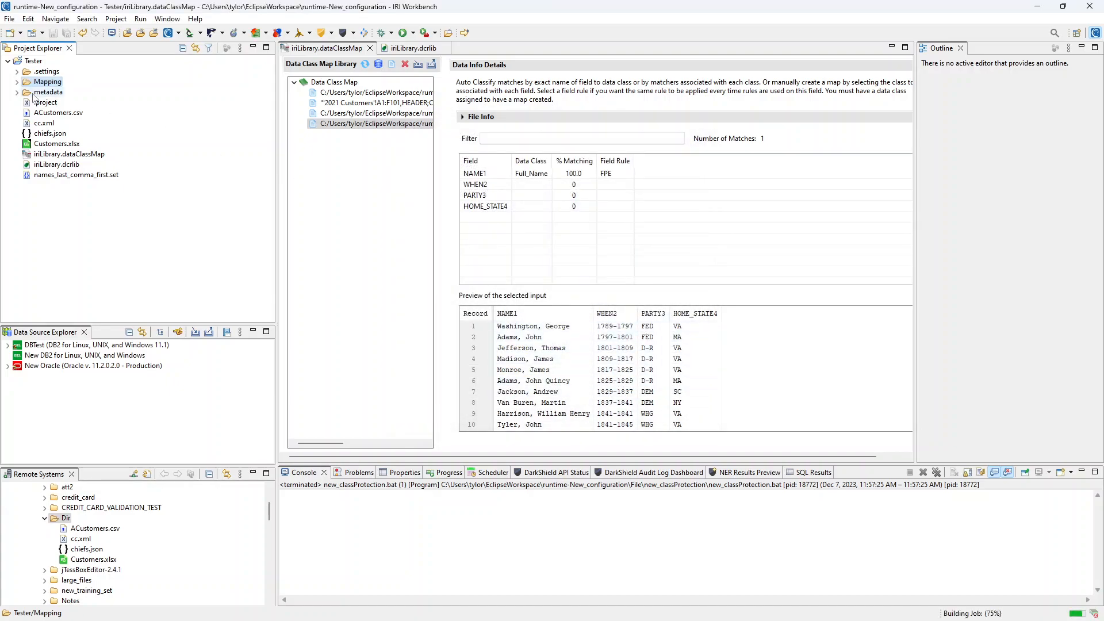
- Open ACustomers_csv.scl and new_classProtection.bat from Mapping > new_classProtection
click(17, 81)
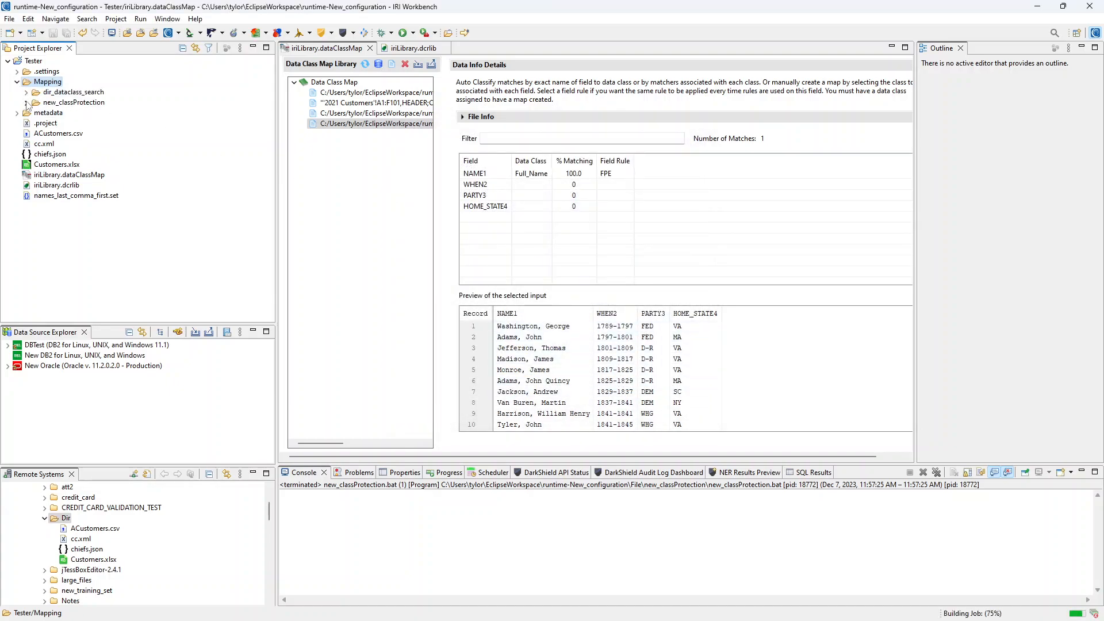
click(26, 103)
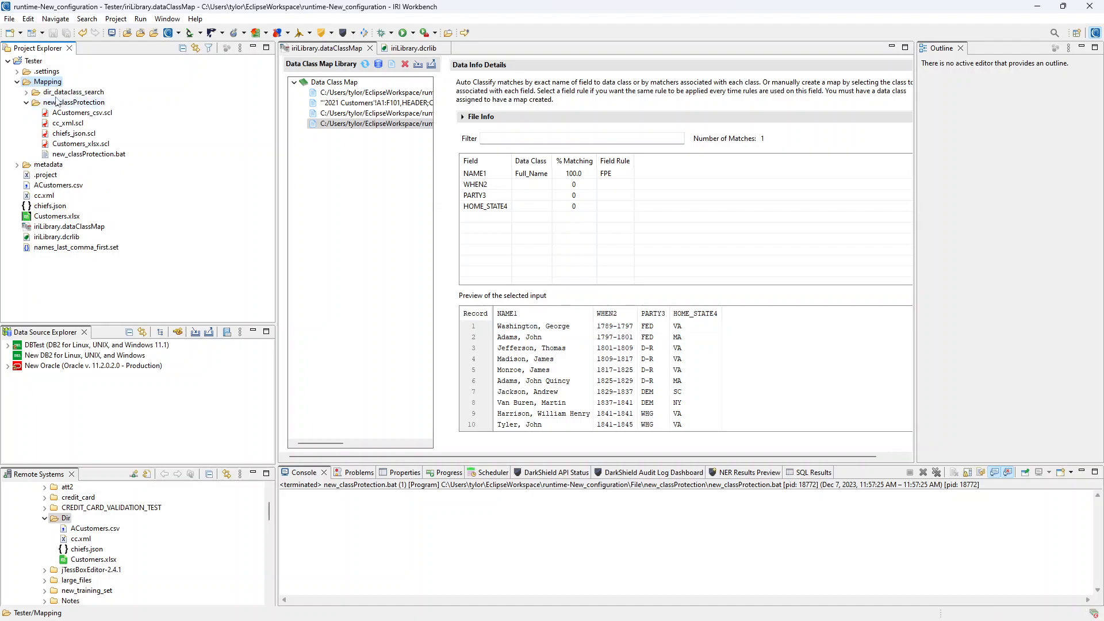
double_click(83, 113)
double_click(91, 154)
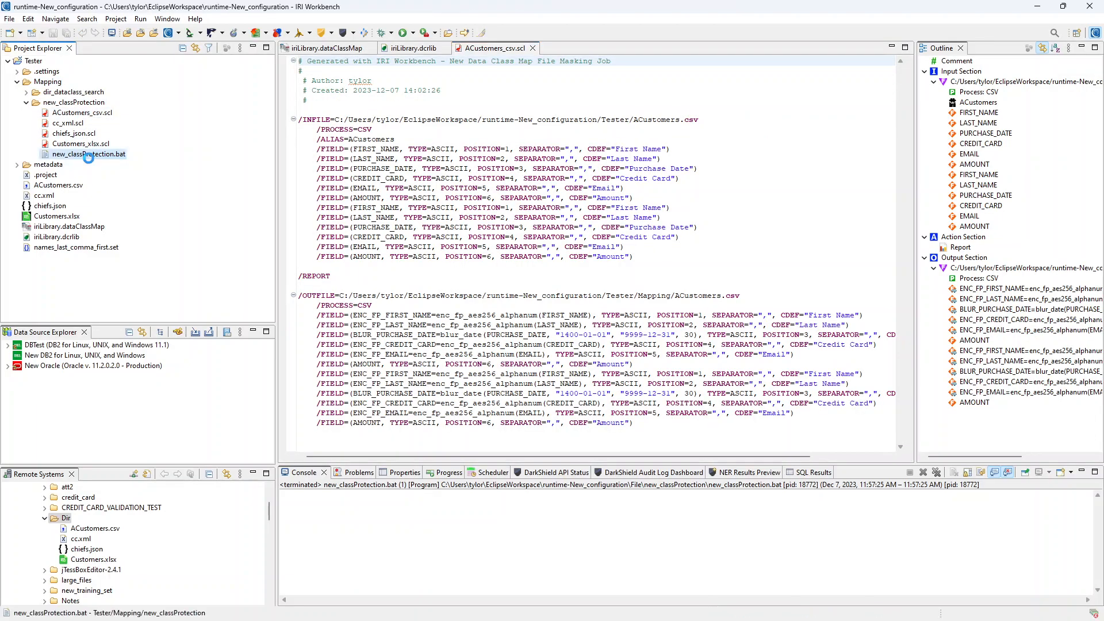
click(493, 52)
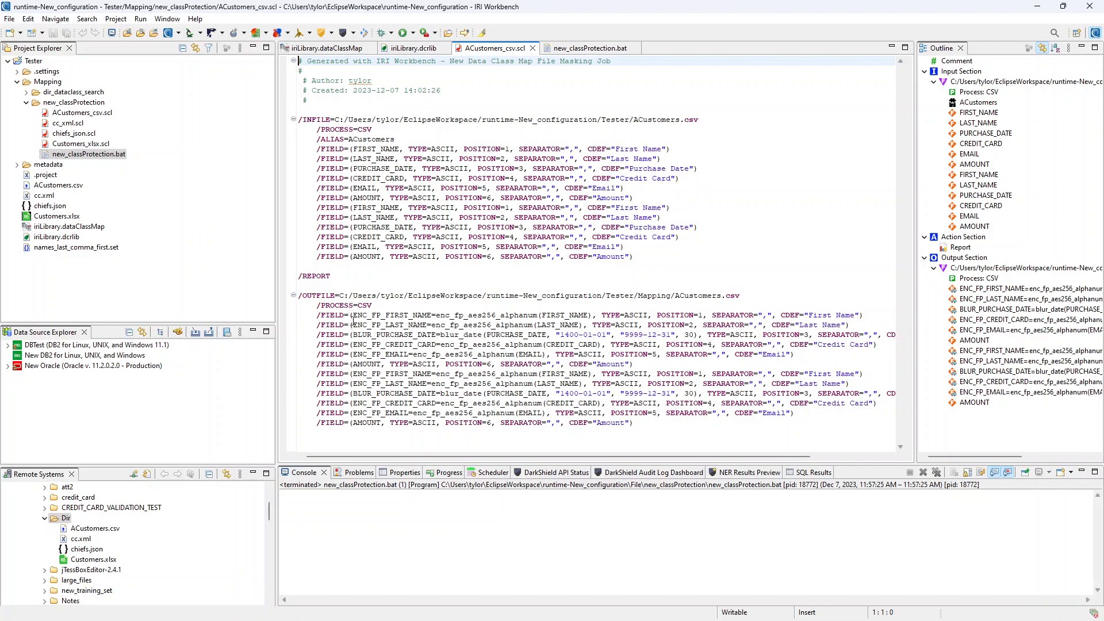
- Highlight the ENC_FP_FIRST_NAME, ENC_FP_LAST_NAME and BLUR_PURCHASE_DATE output fields in the script
drag(354, 315, 432, 315)
drag(354, 325, 435, 325)
drag(354, 335, 438, 334)
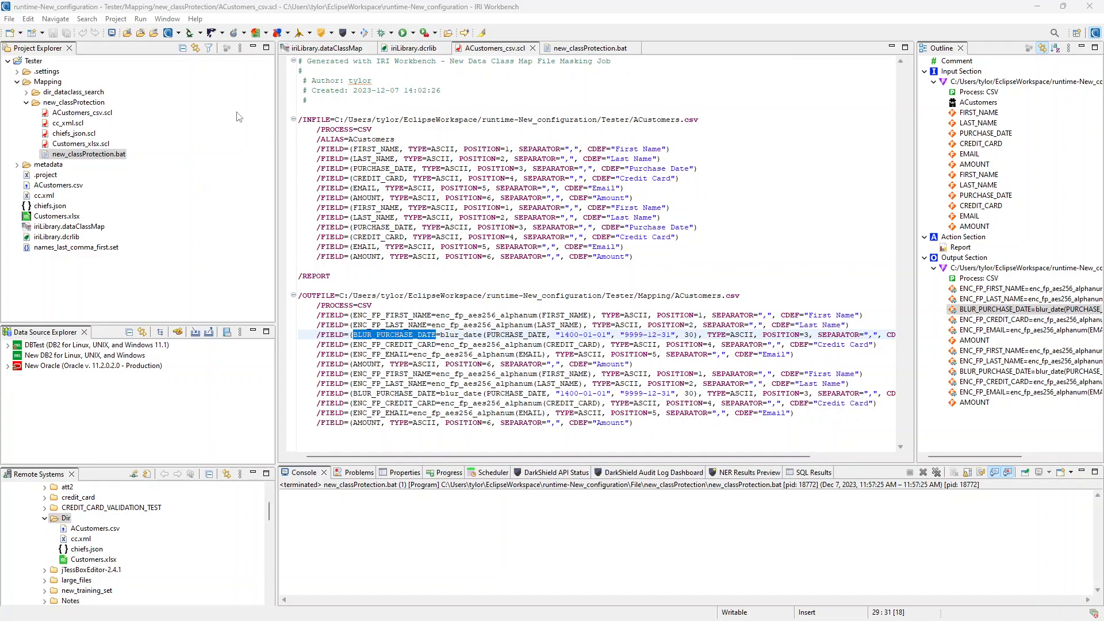
- Run new_classProtection.bat as a batch program, then close its editor tab
click(95, 115)
right_click(95, 117)
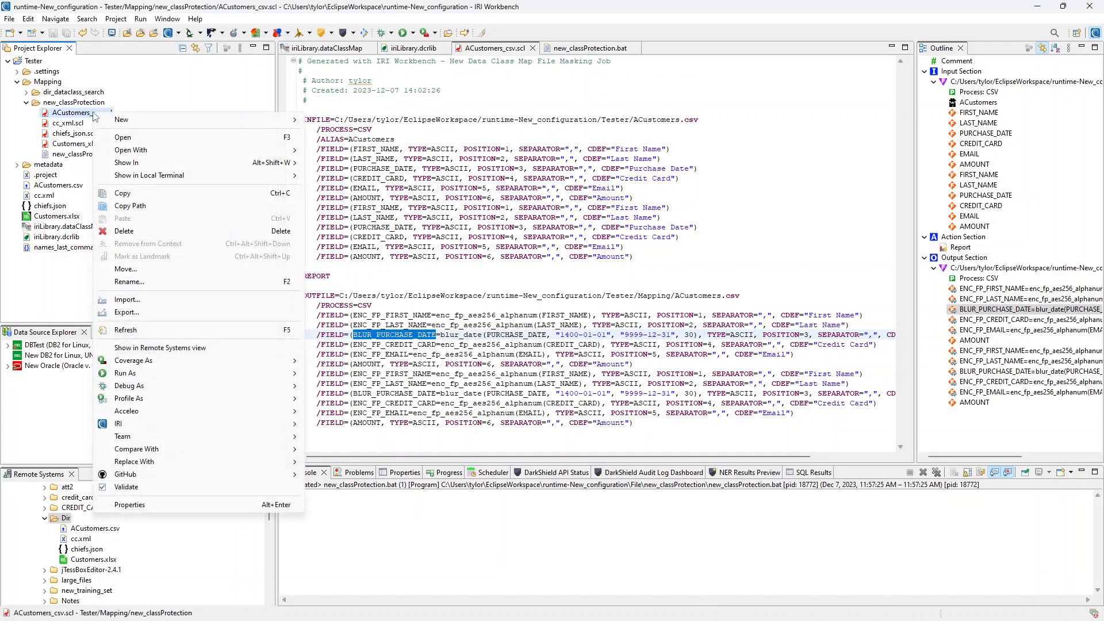
mouse_move(230, 374)
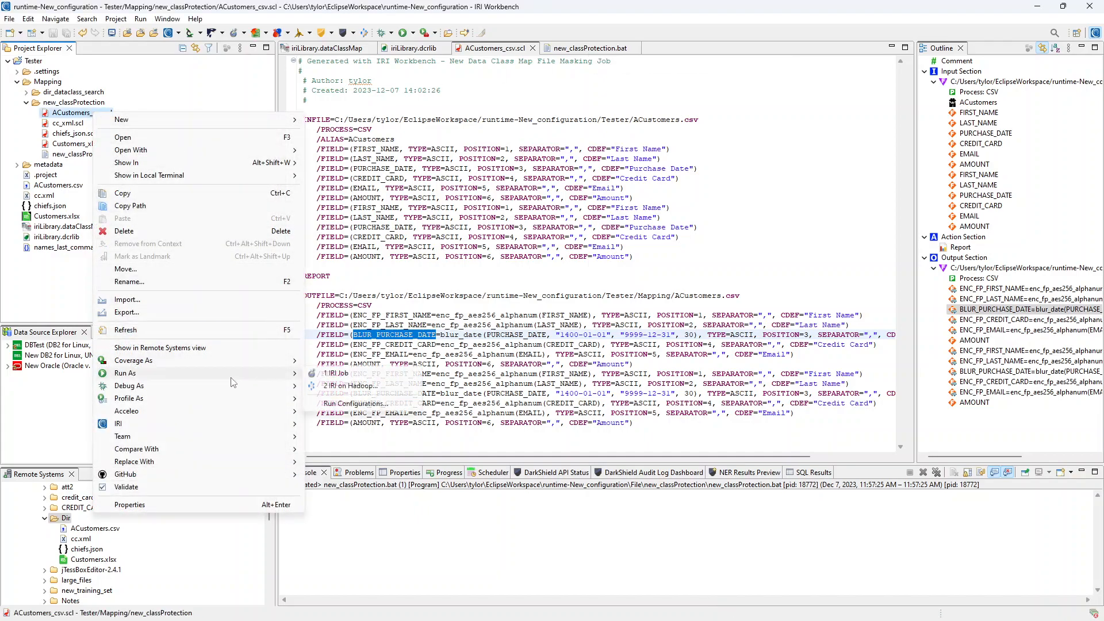
click(449, 281)
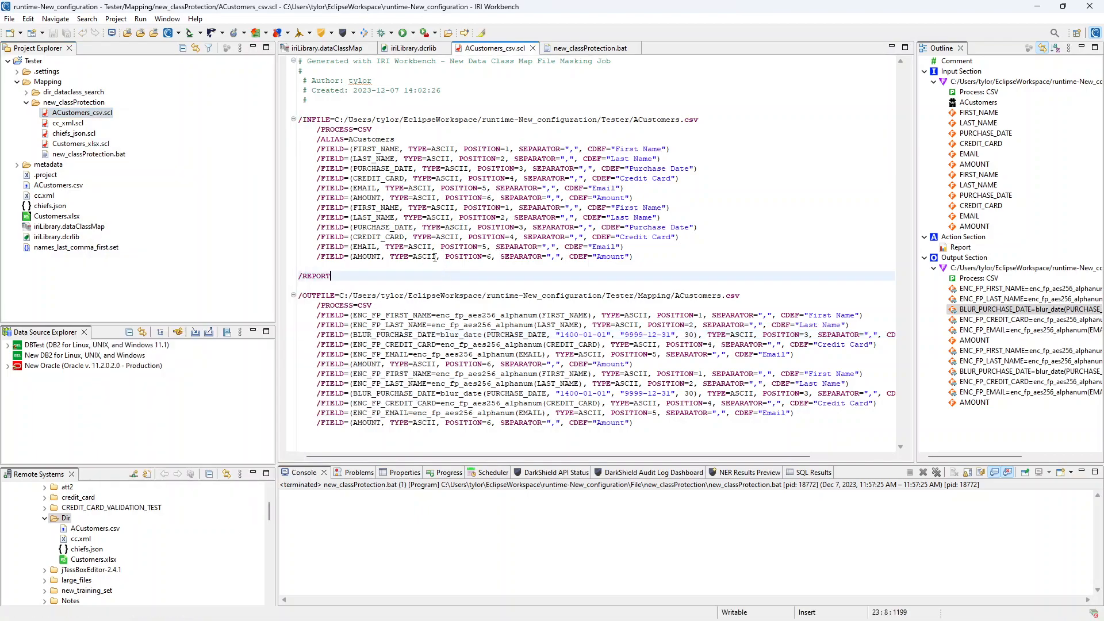
click(88, 156)
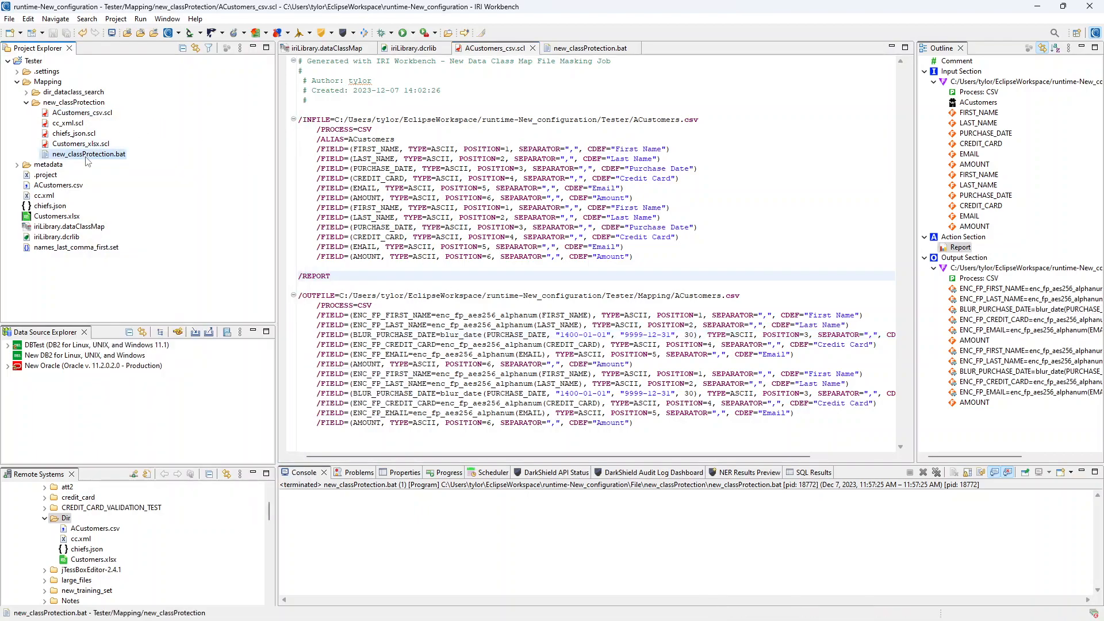
right_click(90, 155)
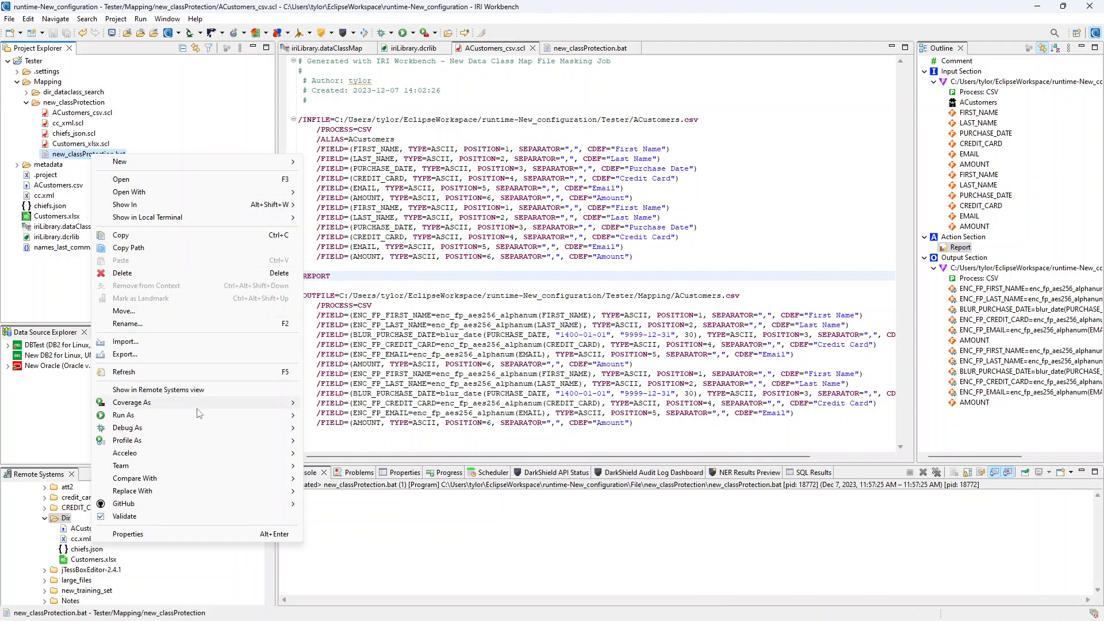
mouse_move(198, 415)
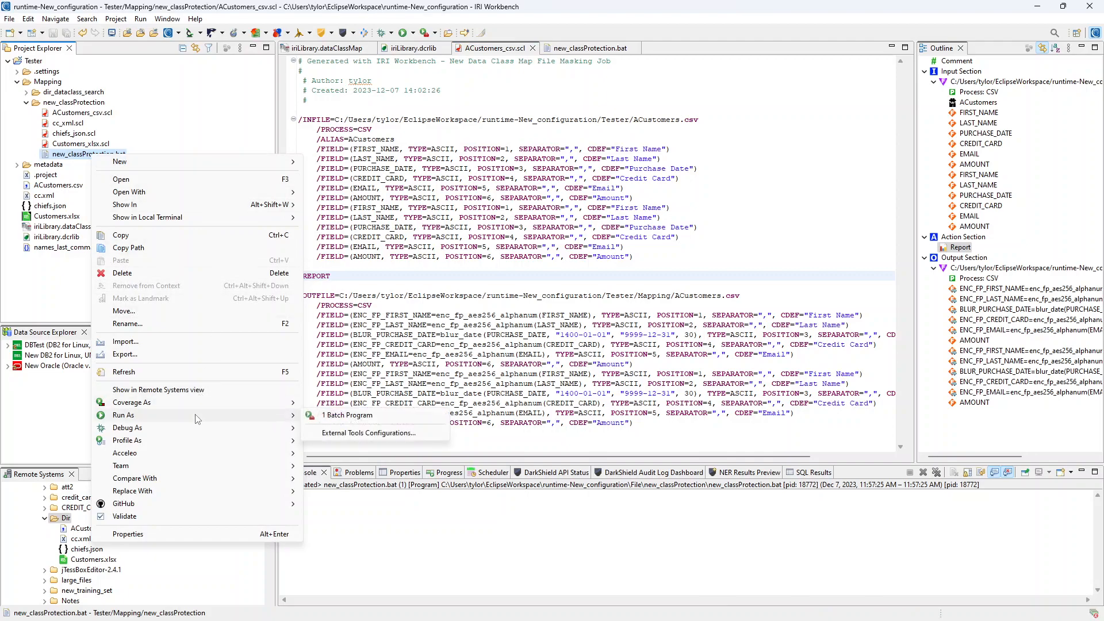
click(348, 416)
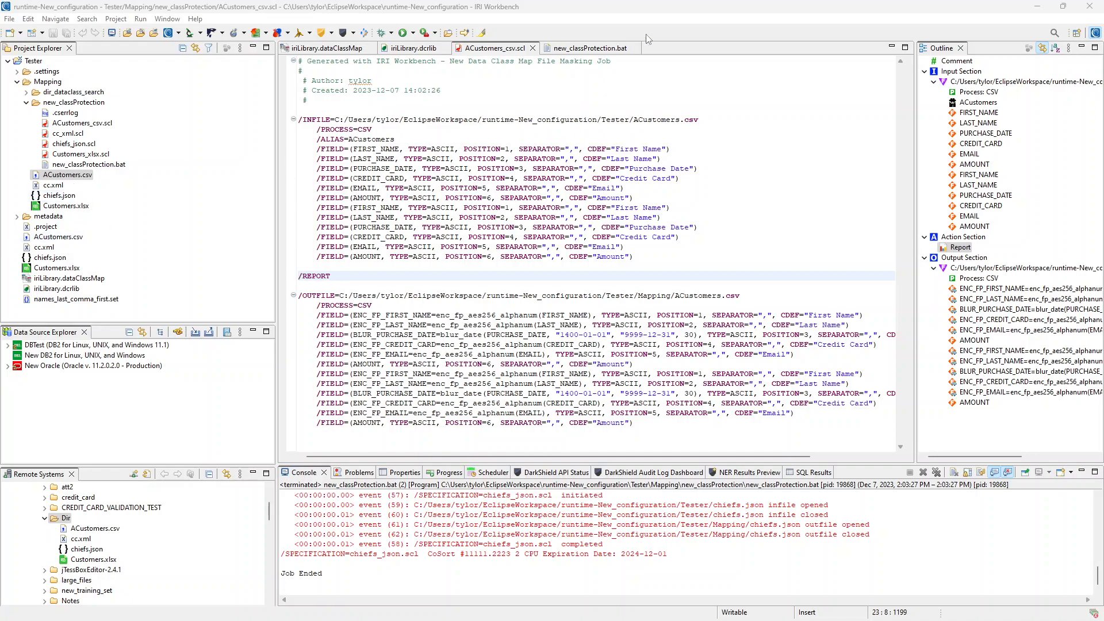
click(598, 49)
click(634, 48)
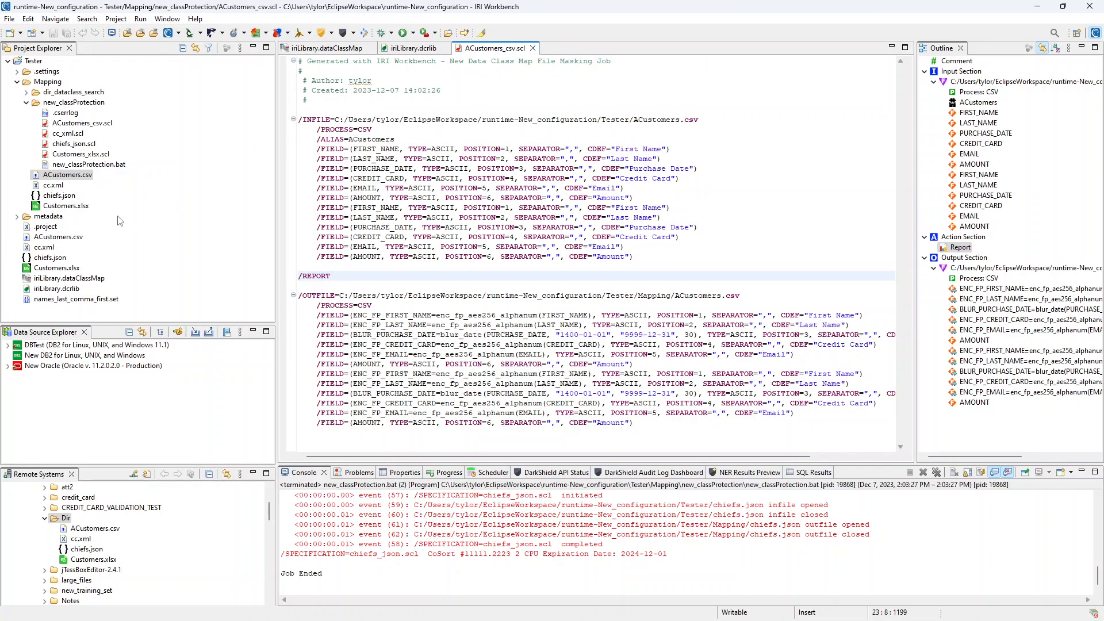
- Compare the first record of the original and masked ACustomers.csv, then reopen iriLibrary.dataClassMap
double_click(63, 175)
double_click(67, 238)
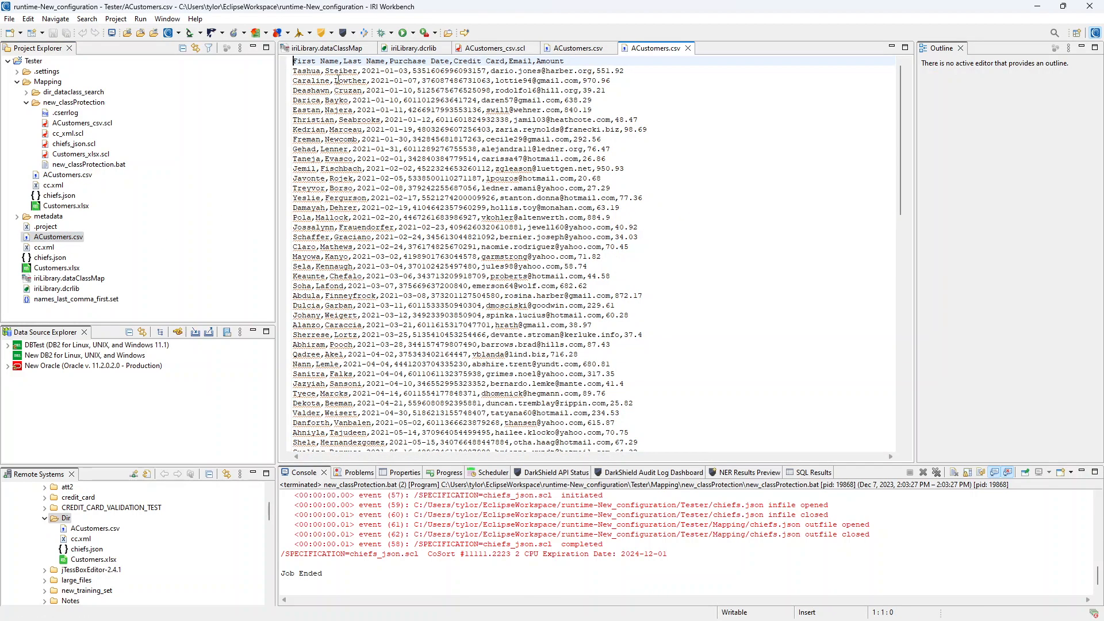
drag(294, 70, 437, 71)
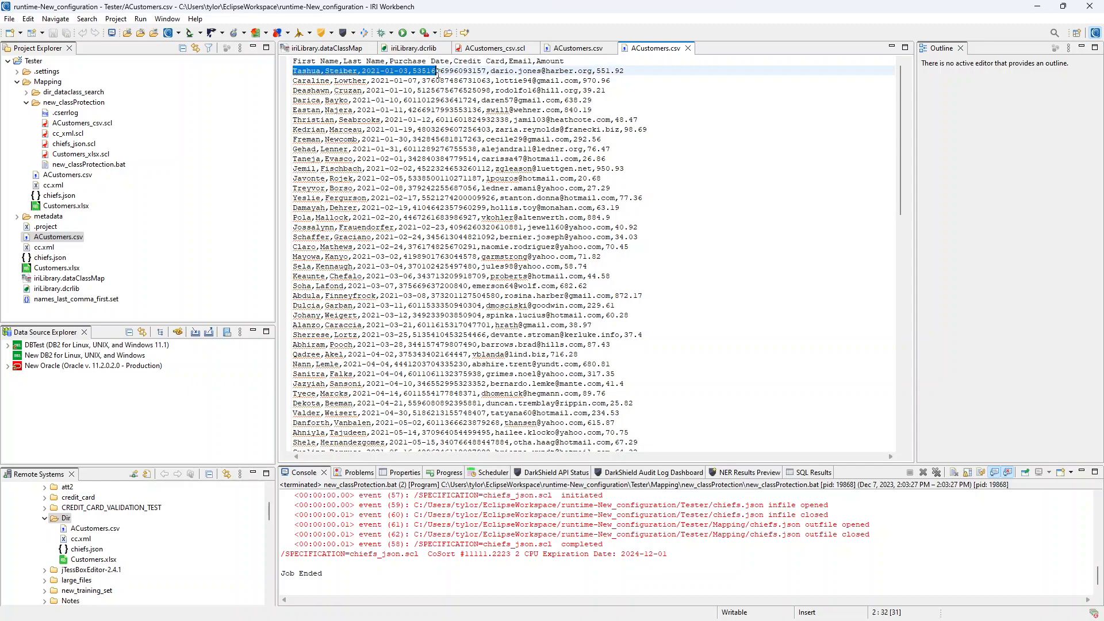
click(486, 71)
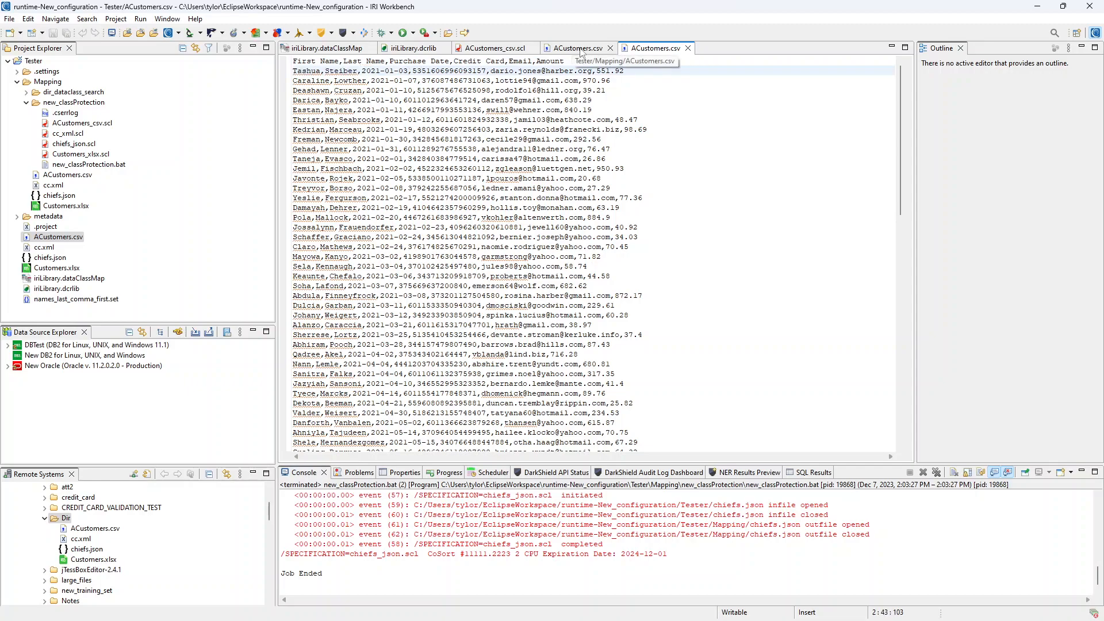
click(580, 49)
drag(298, 70, 396, 70)
click(568, 71)
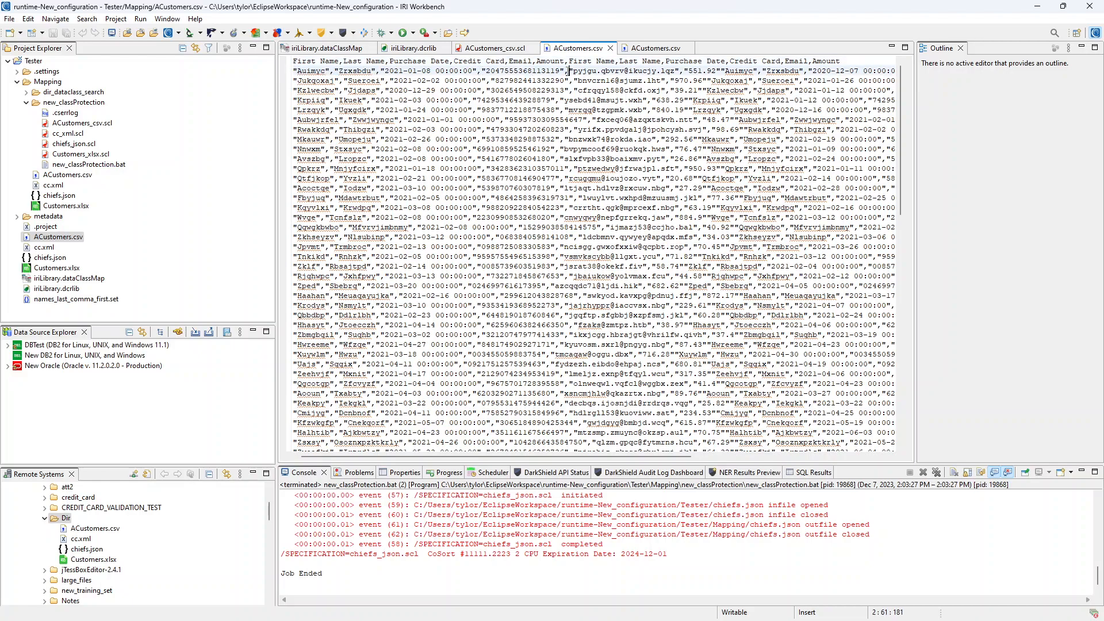
click(64, 280)
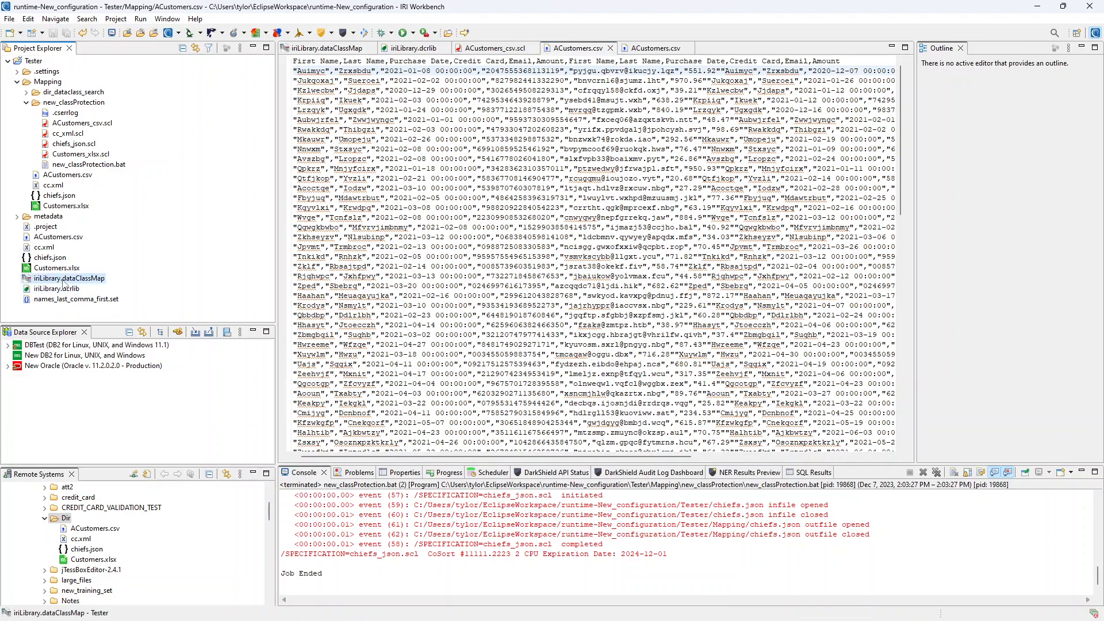
double_click(64, 281)
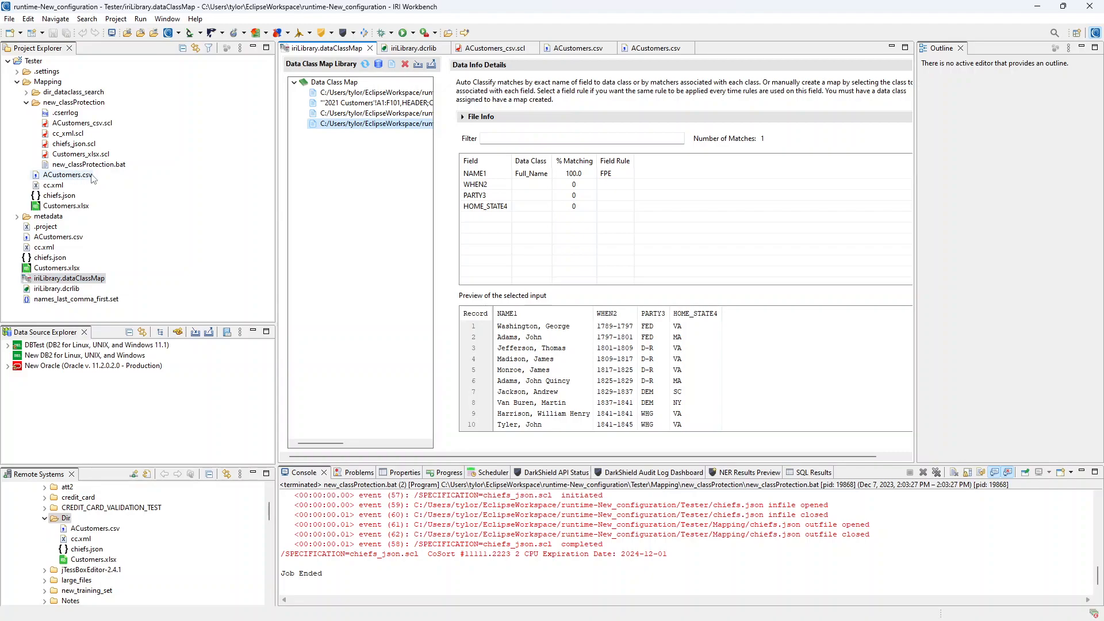
- Show ACustomers.csv class matches: FPE on names, credit card and email, BLUR_DATE on PURCHASE_DATE
click(375, 95)
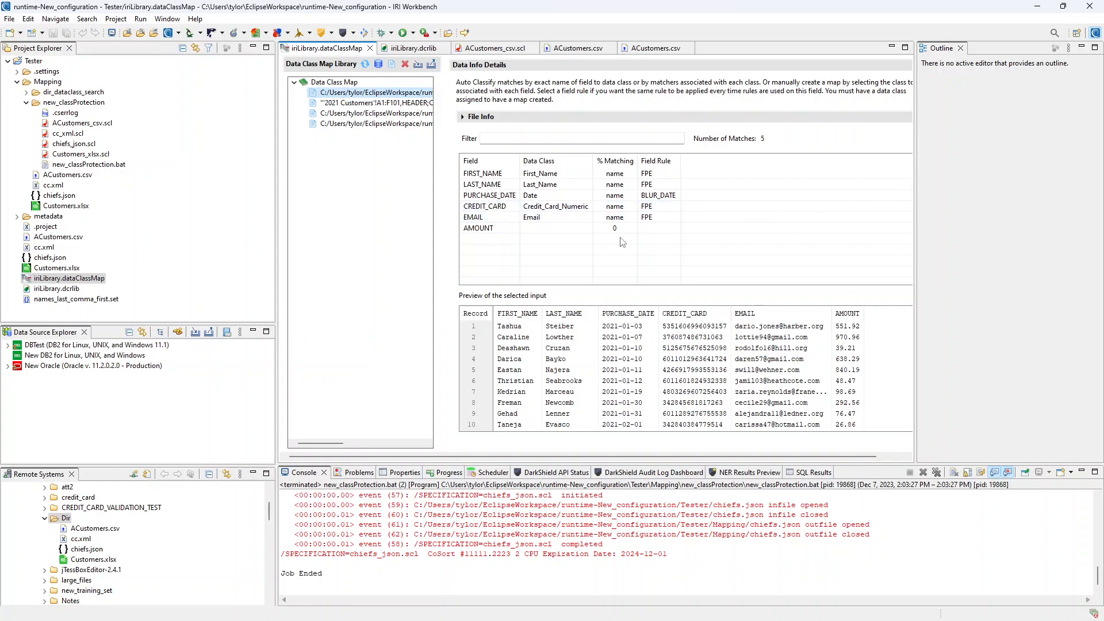
click(333, 32)
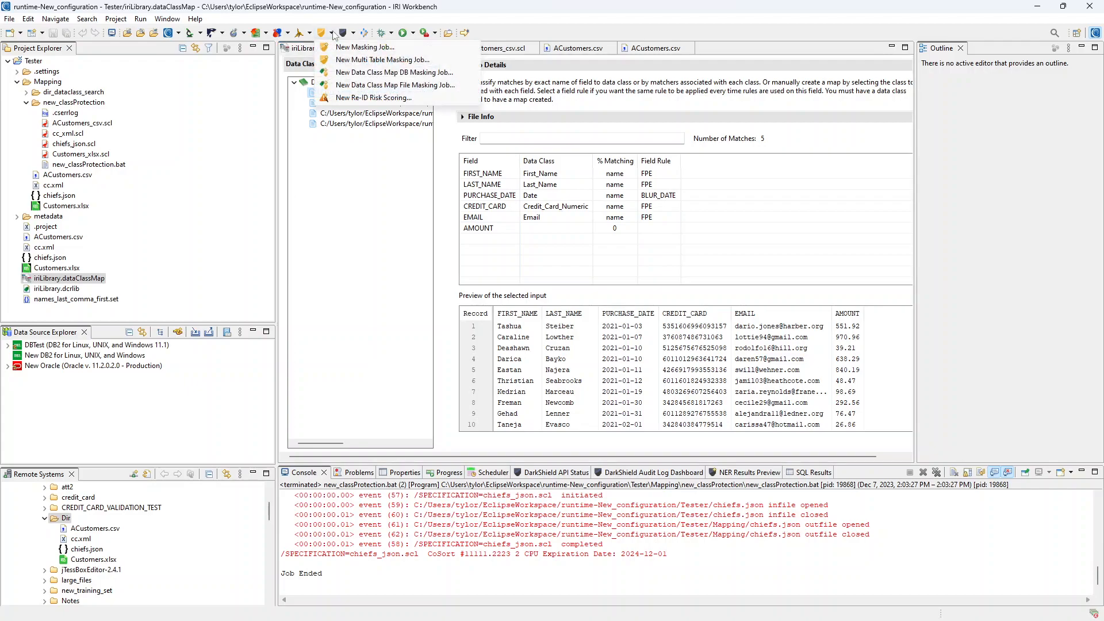
click(964, 145)
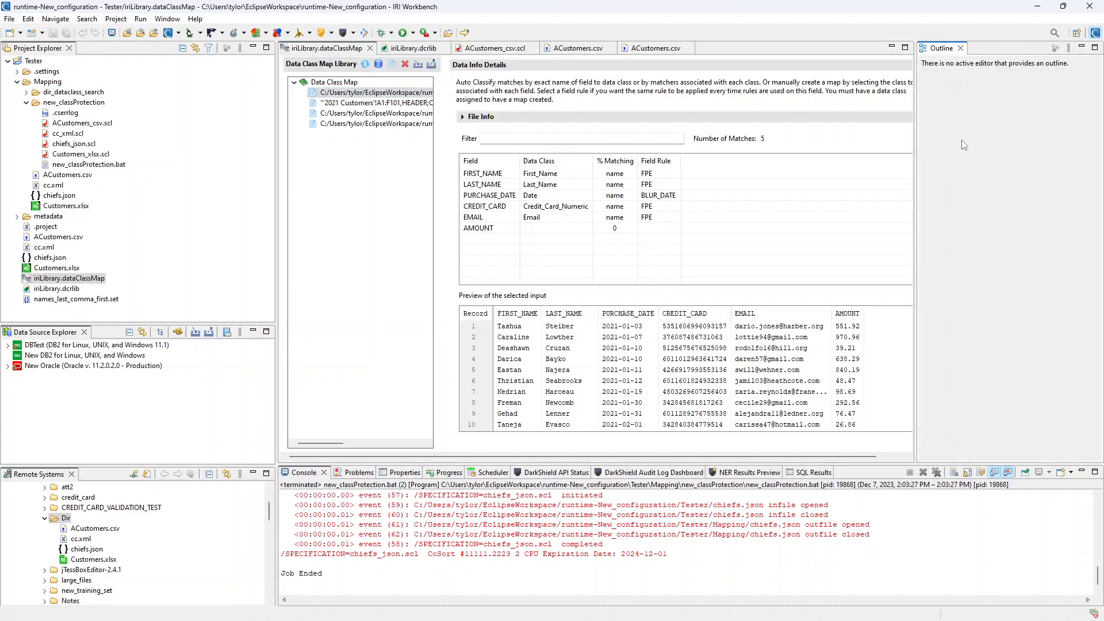